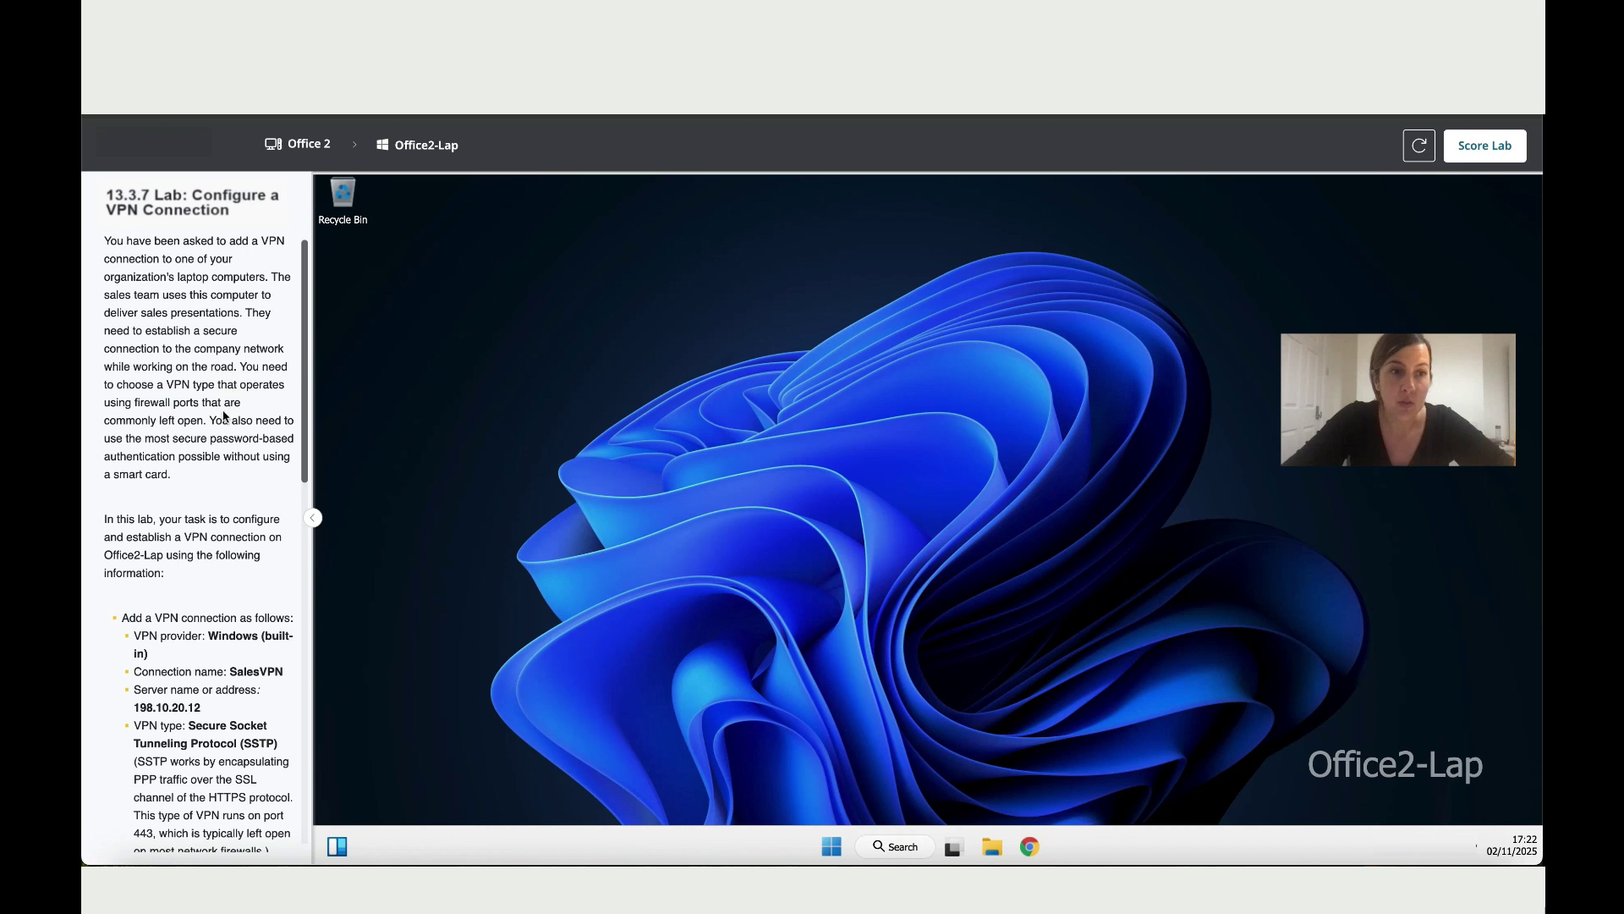
# Read through the lab instructions, then go to the VPN page under Network & internet in Settings.
pyautogui.scroll(-2, 225, 414)
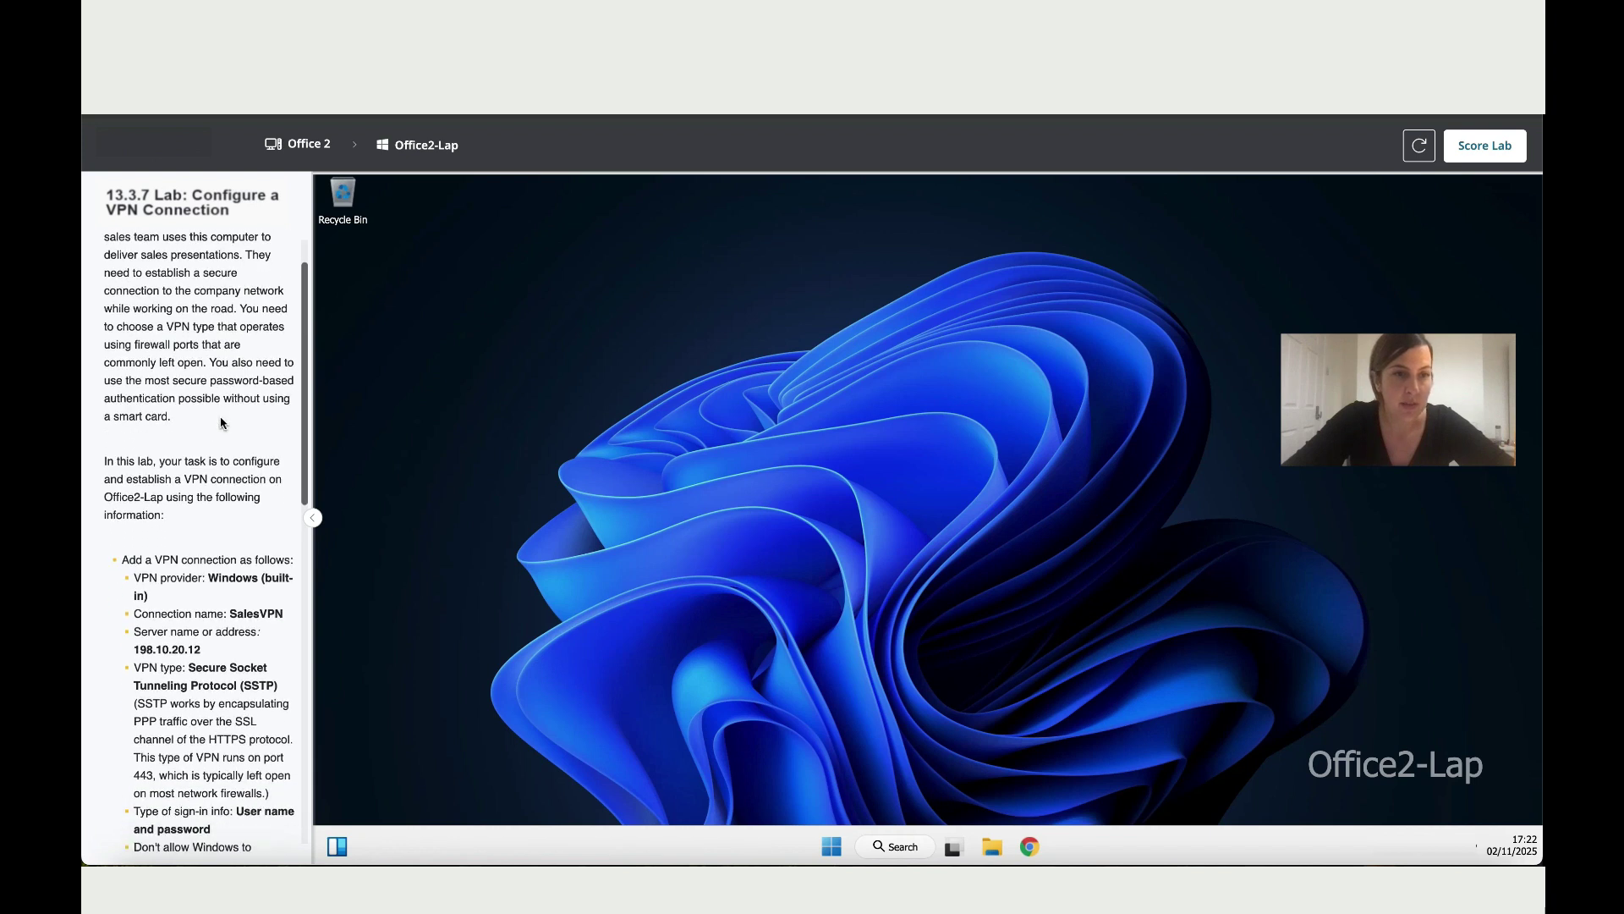
pyautogui.scroll(-1, 222, 422)
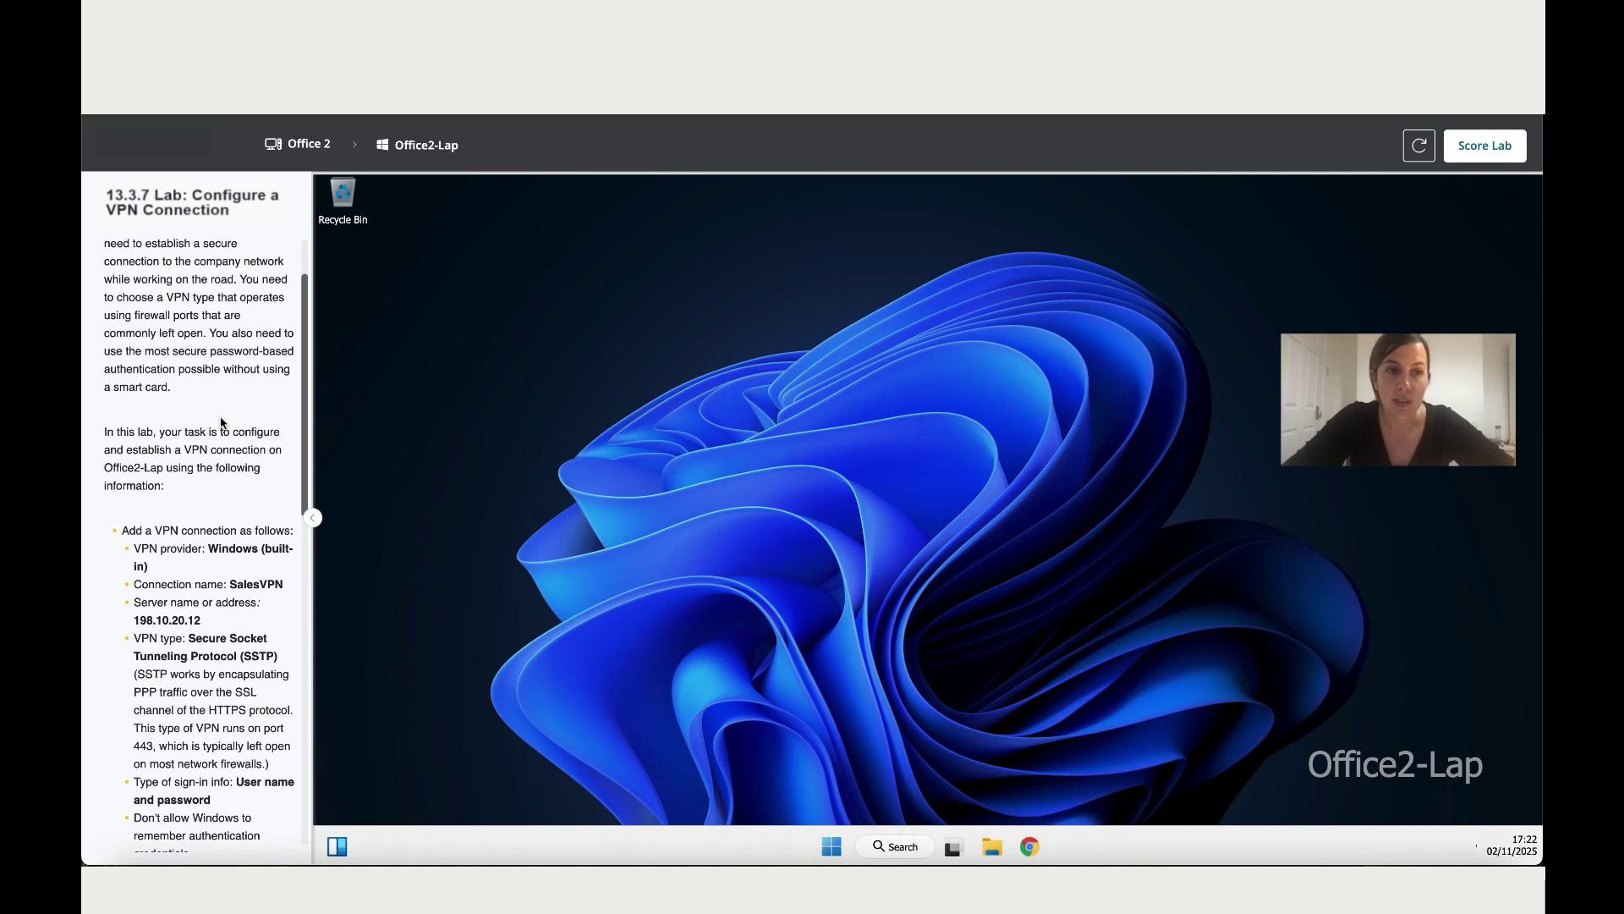
pyautogui.scroll(-1, 222, 422)
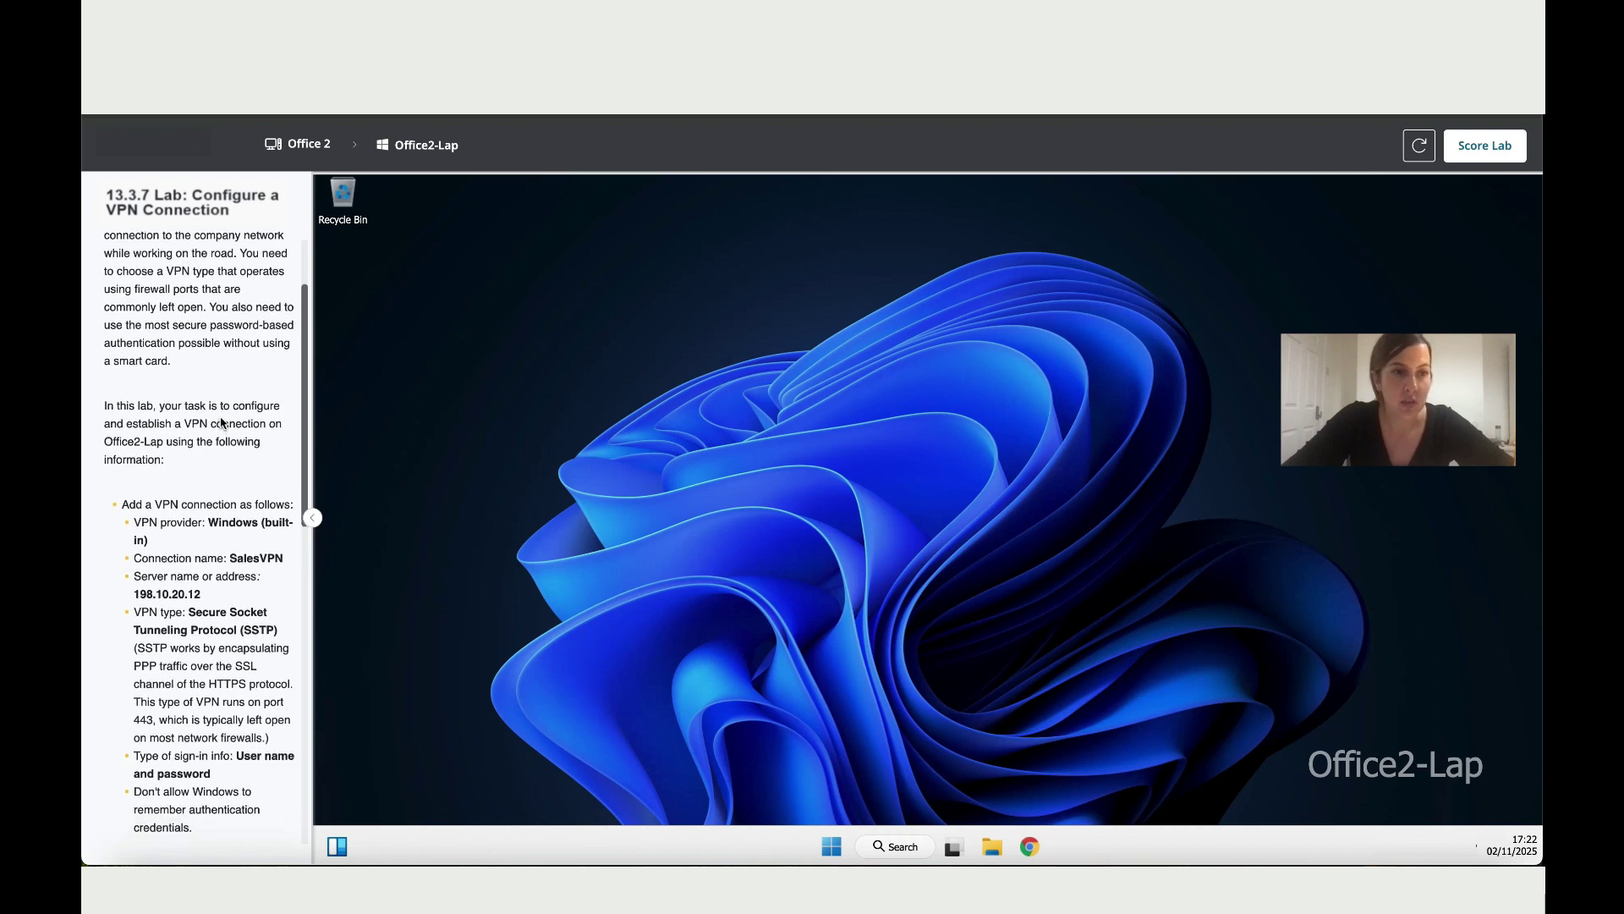
pyautogui.scroll(-1, 222, 422)
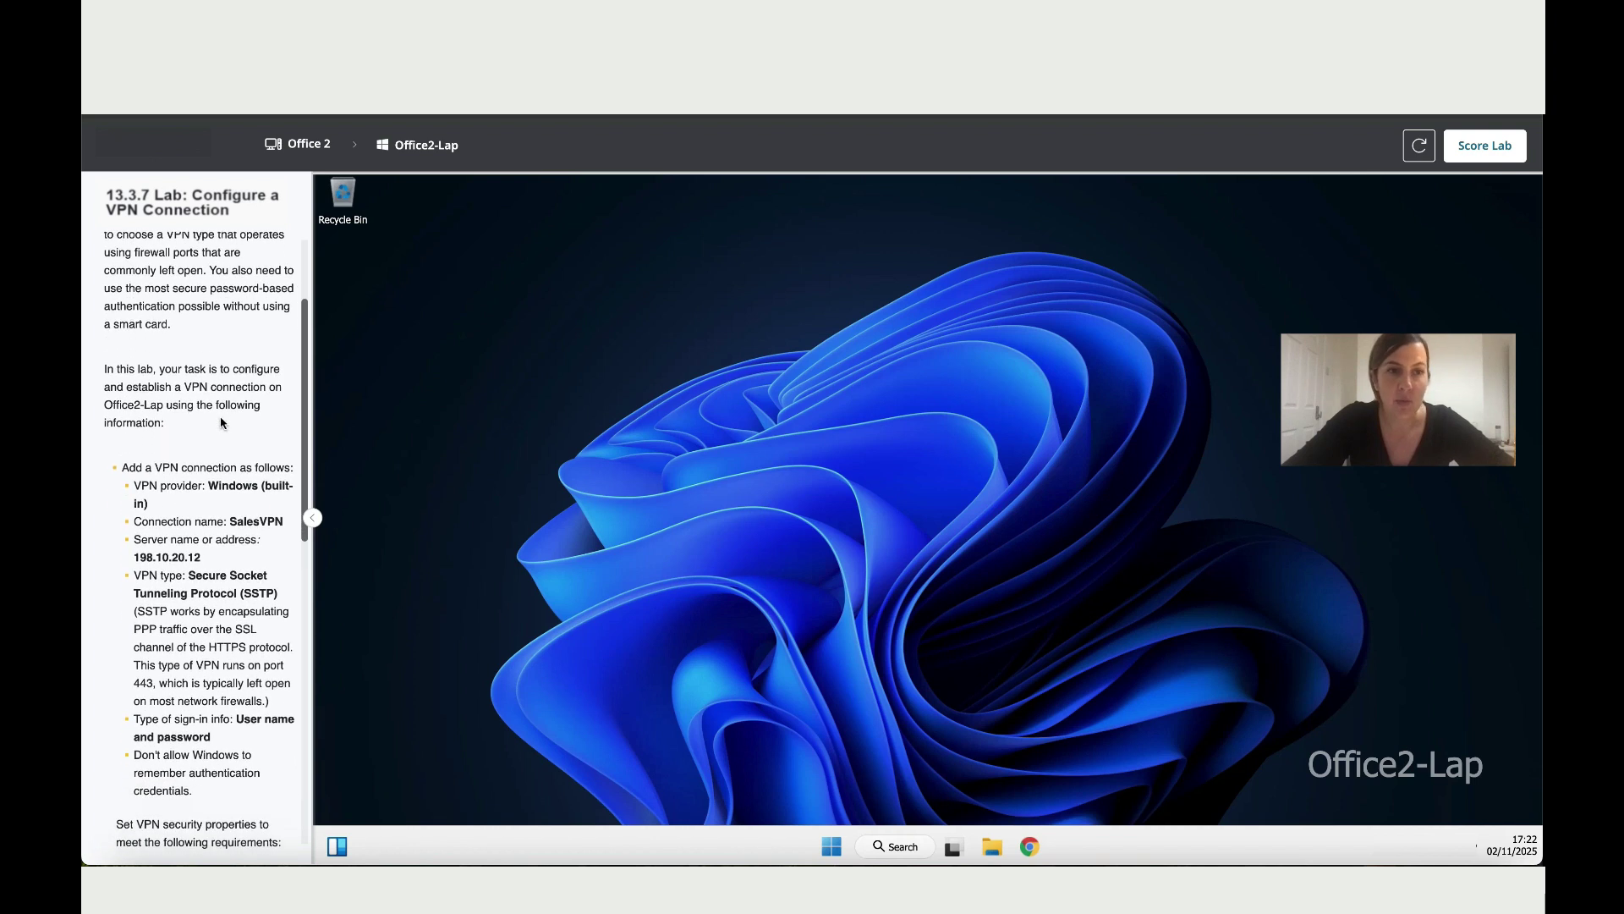
pyautogui.scroll(-1, 222, 422)
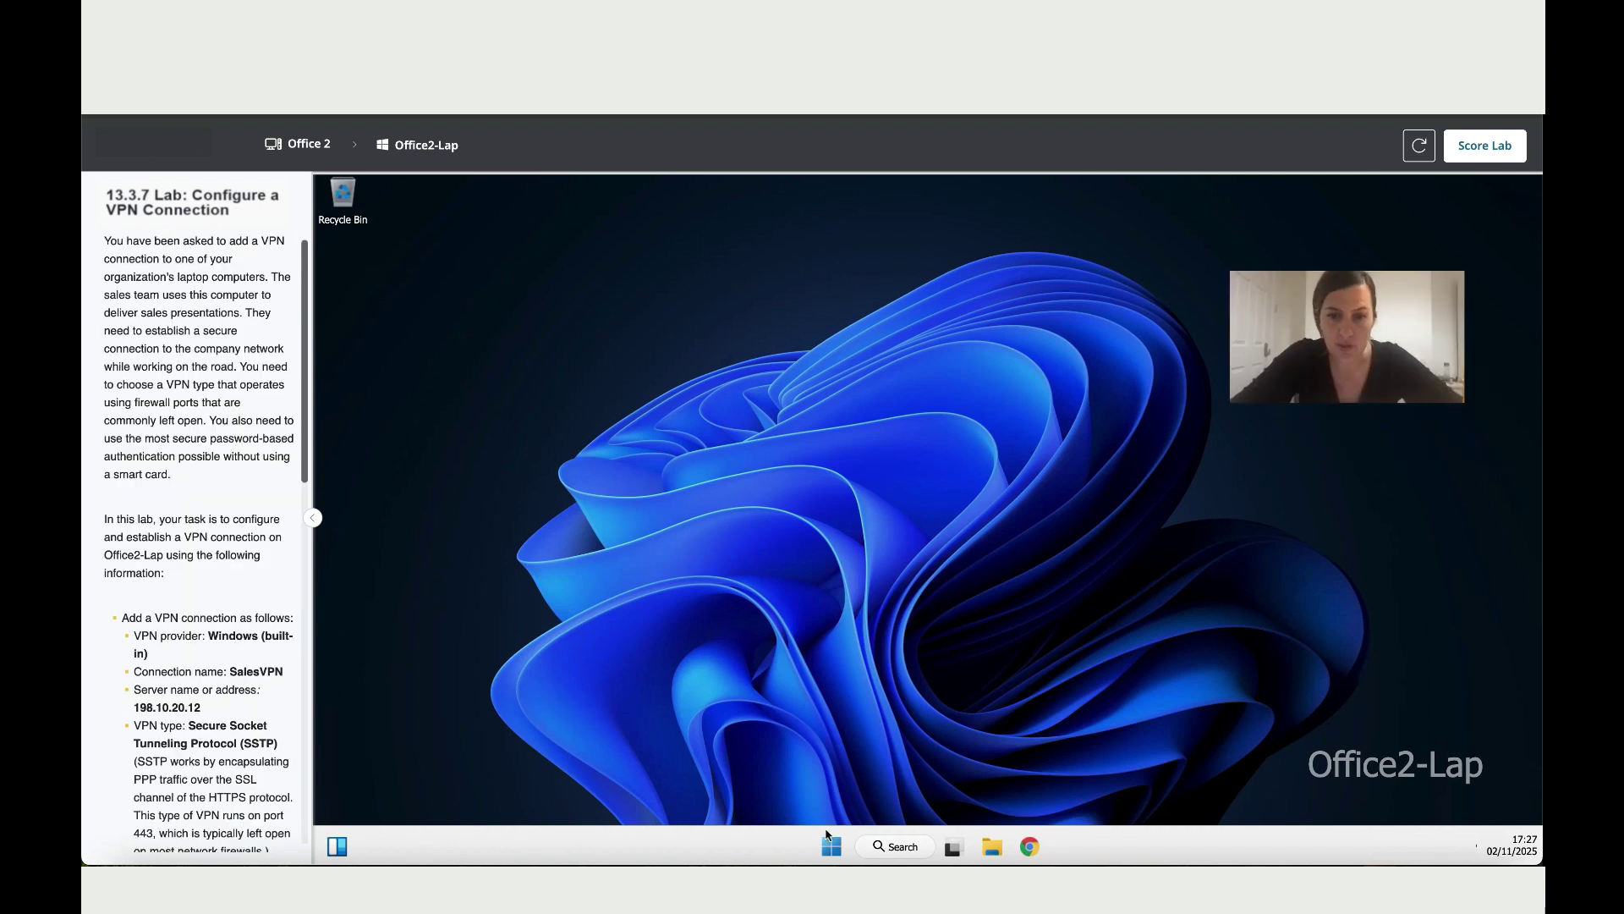
pyautogui.click(828, 847)
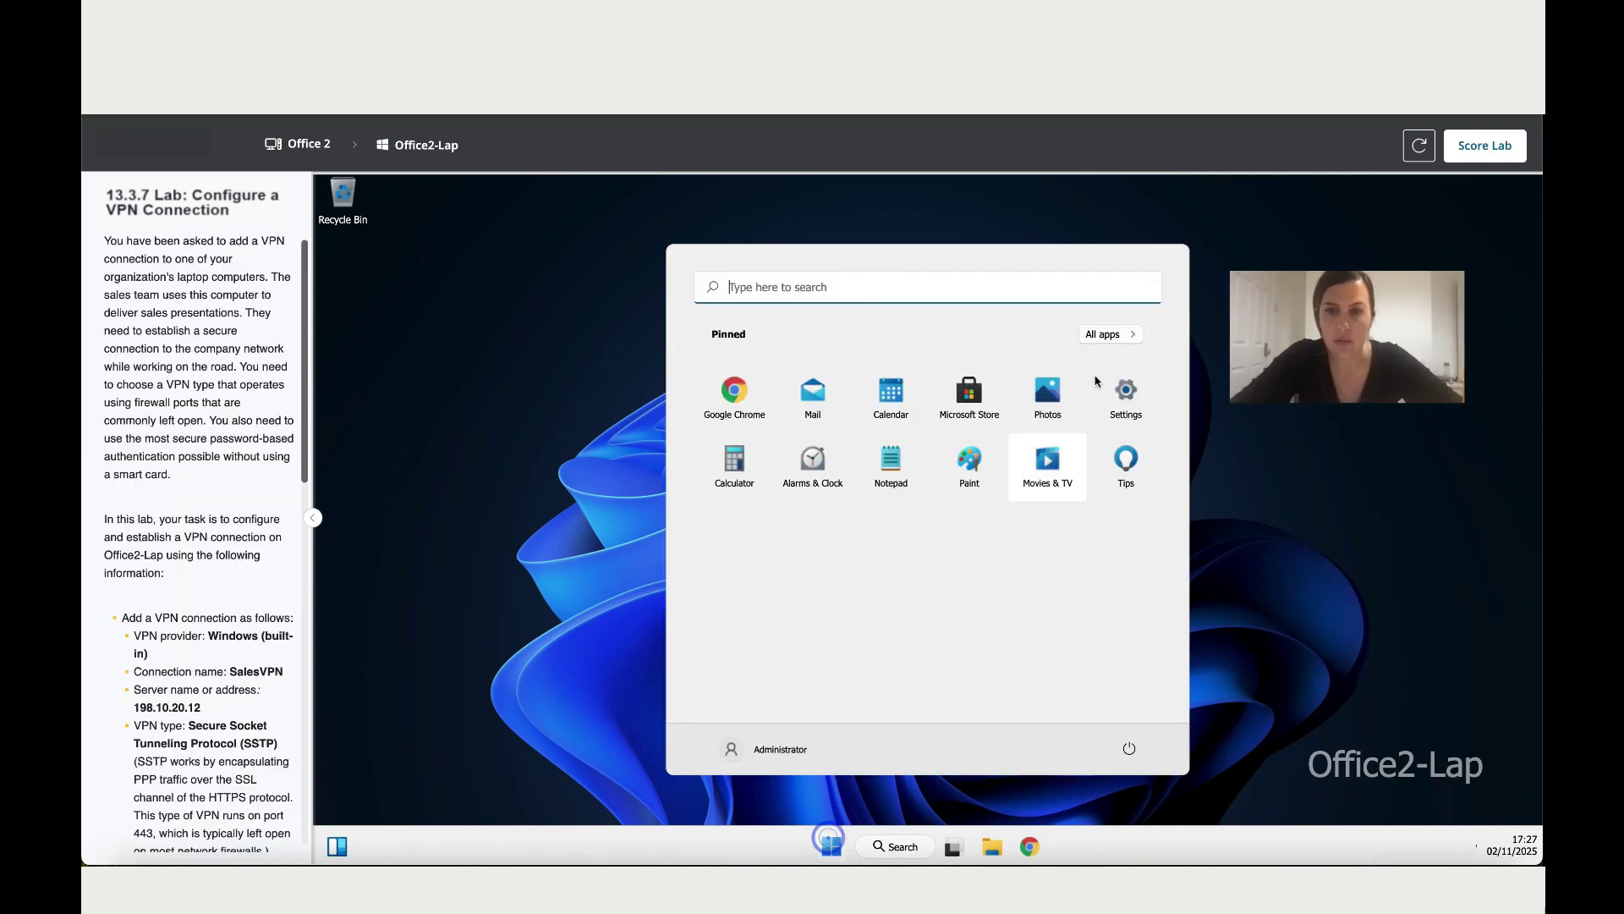
pyautogui.click(1134, 393)
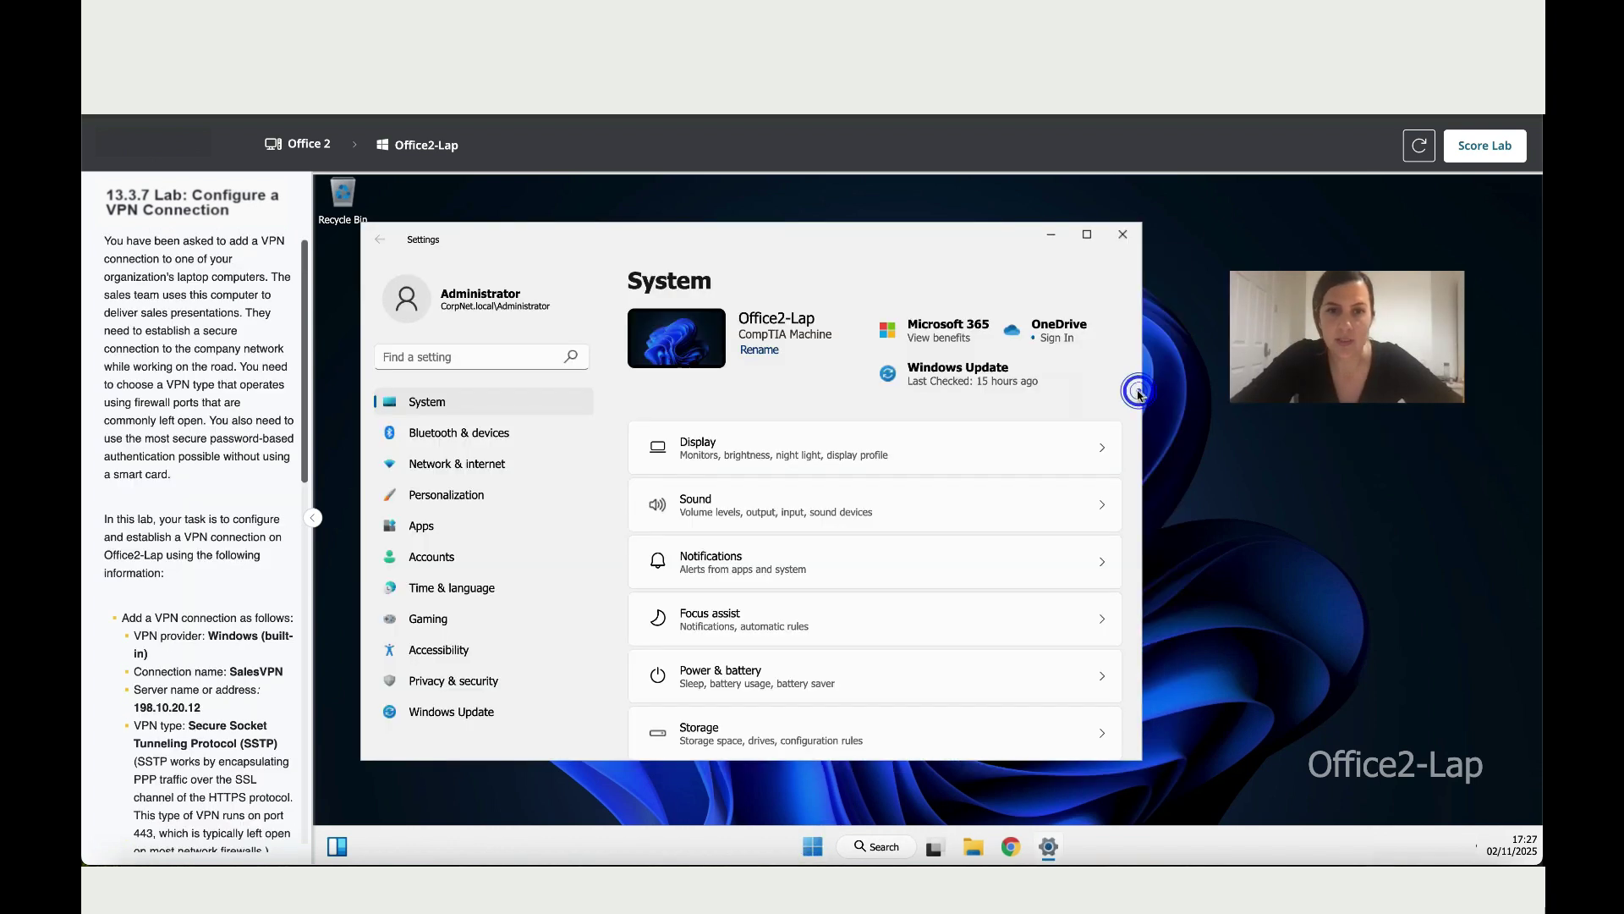
pyautogui.click(487, 475)
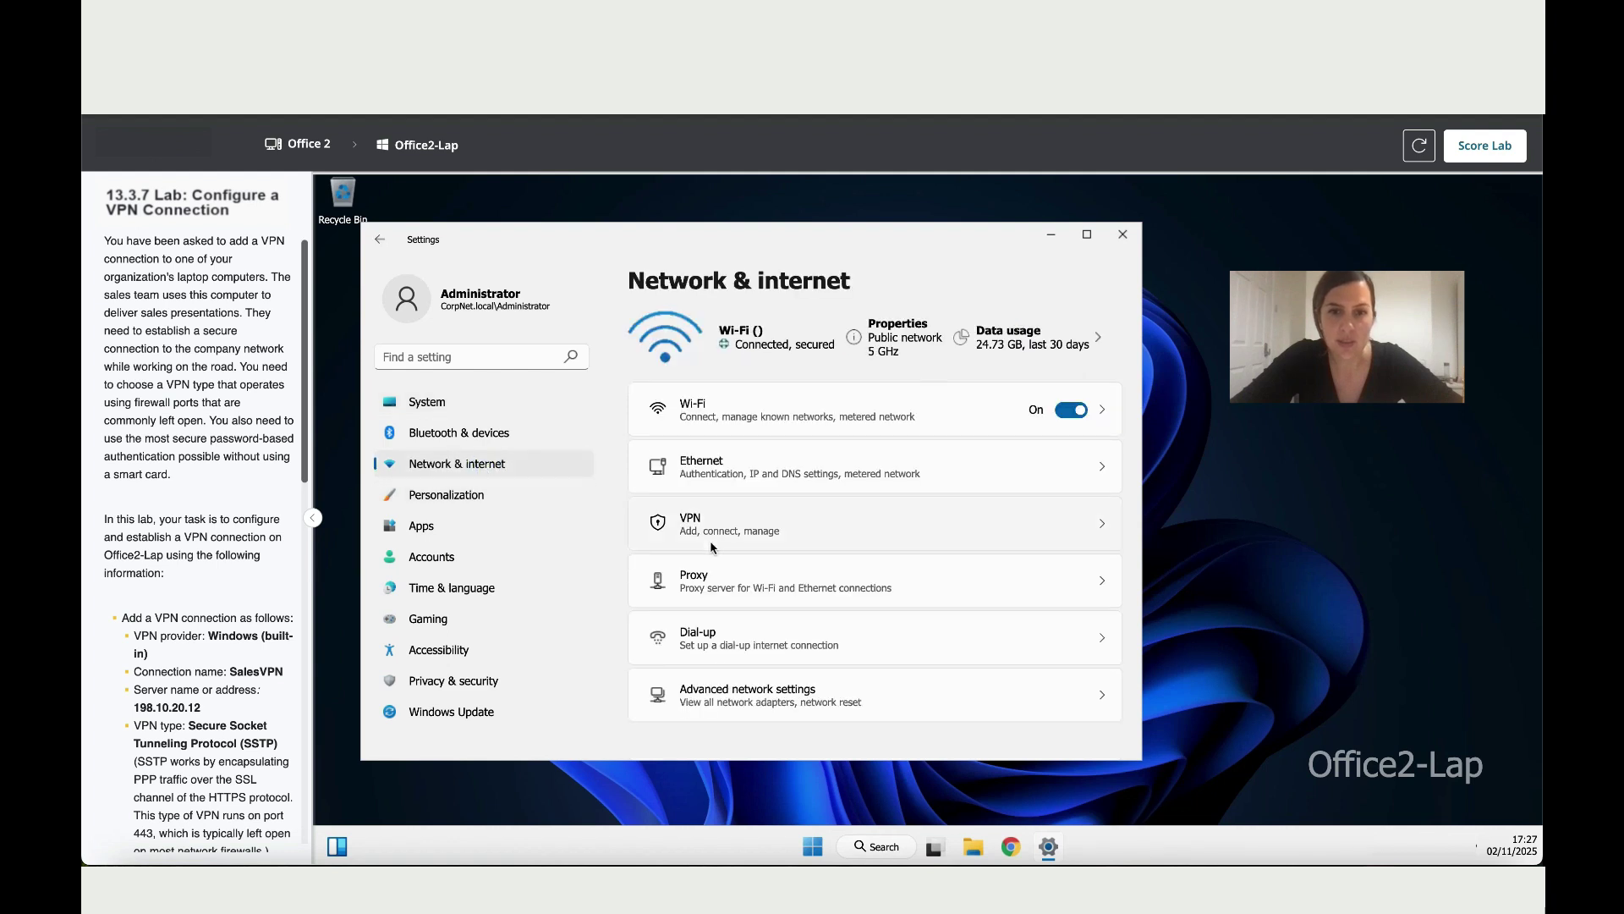
pyautogui.click(732, 531)
# Start a new VPN connection with Windows (built-in) as the provider.
pyautogui.click(1066, 346)
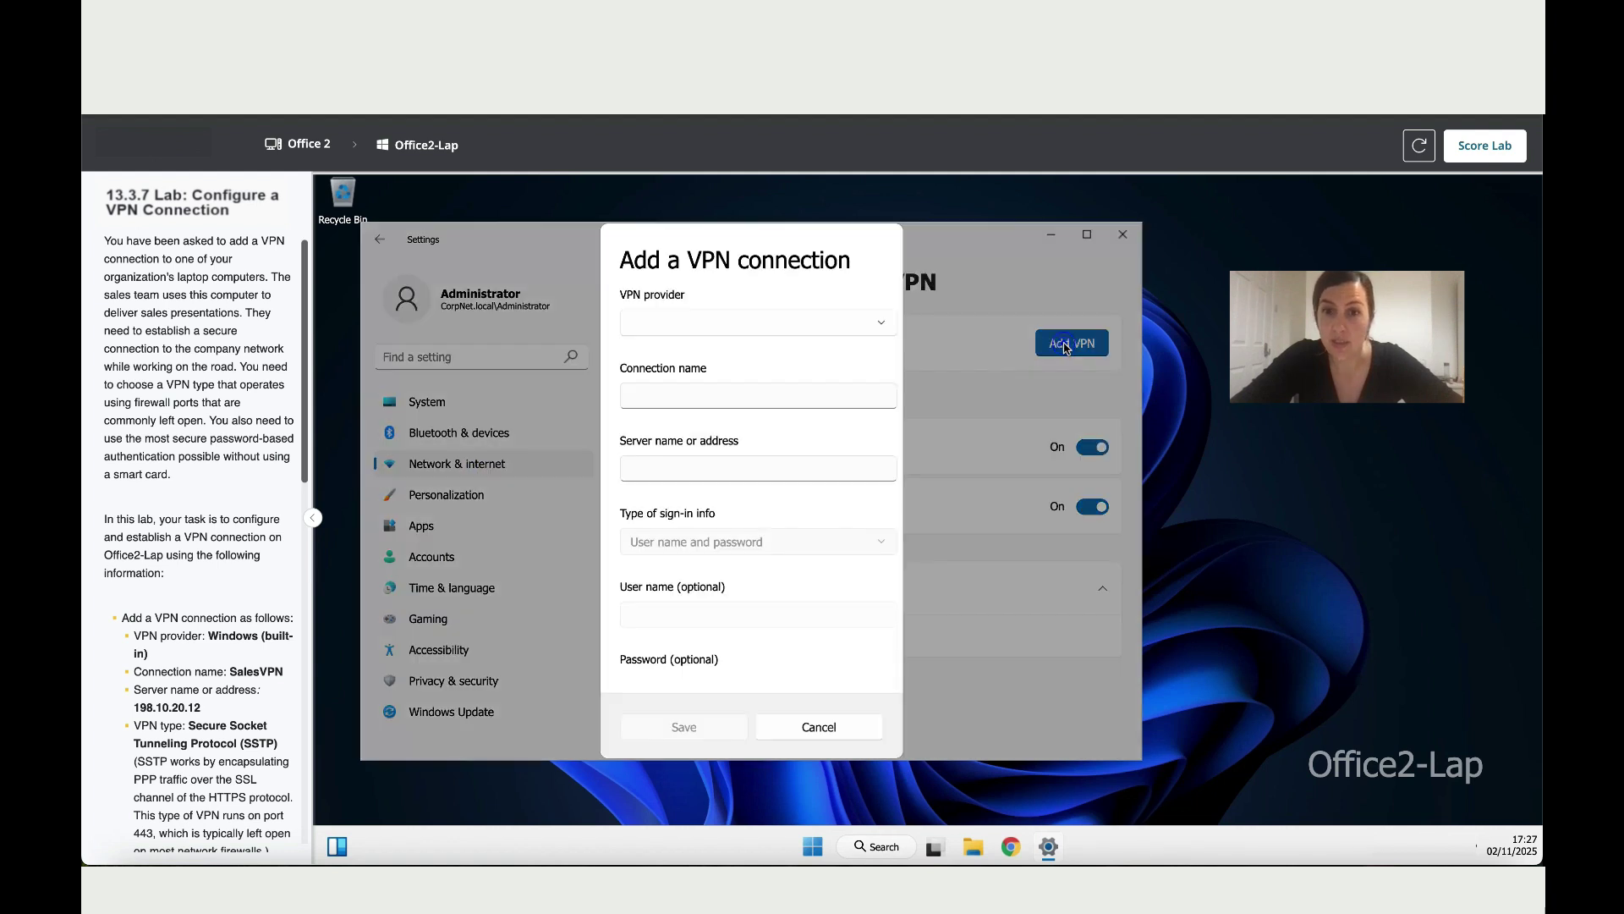
pyautogui.scroll(-4, 267, 598)
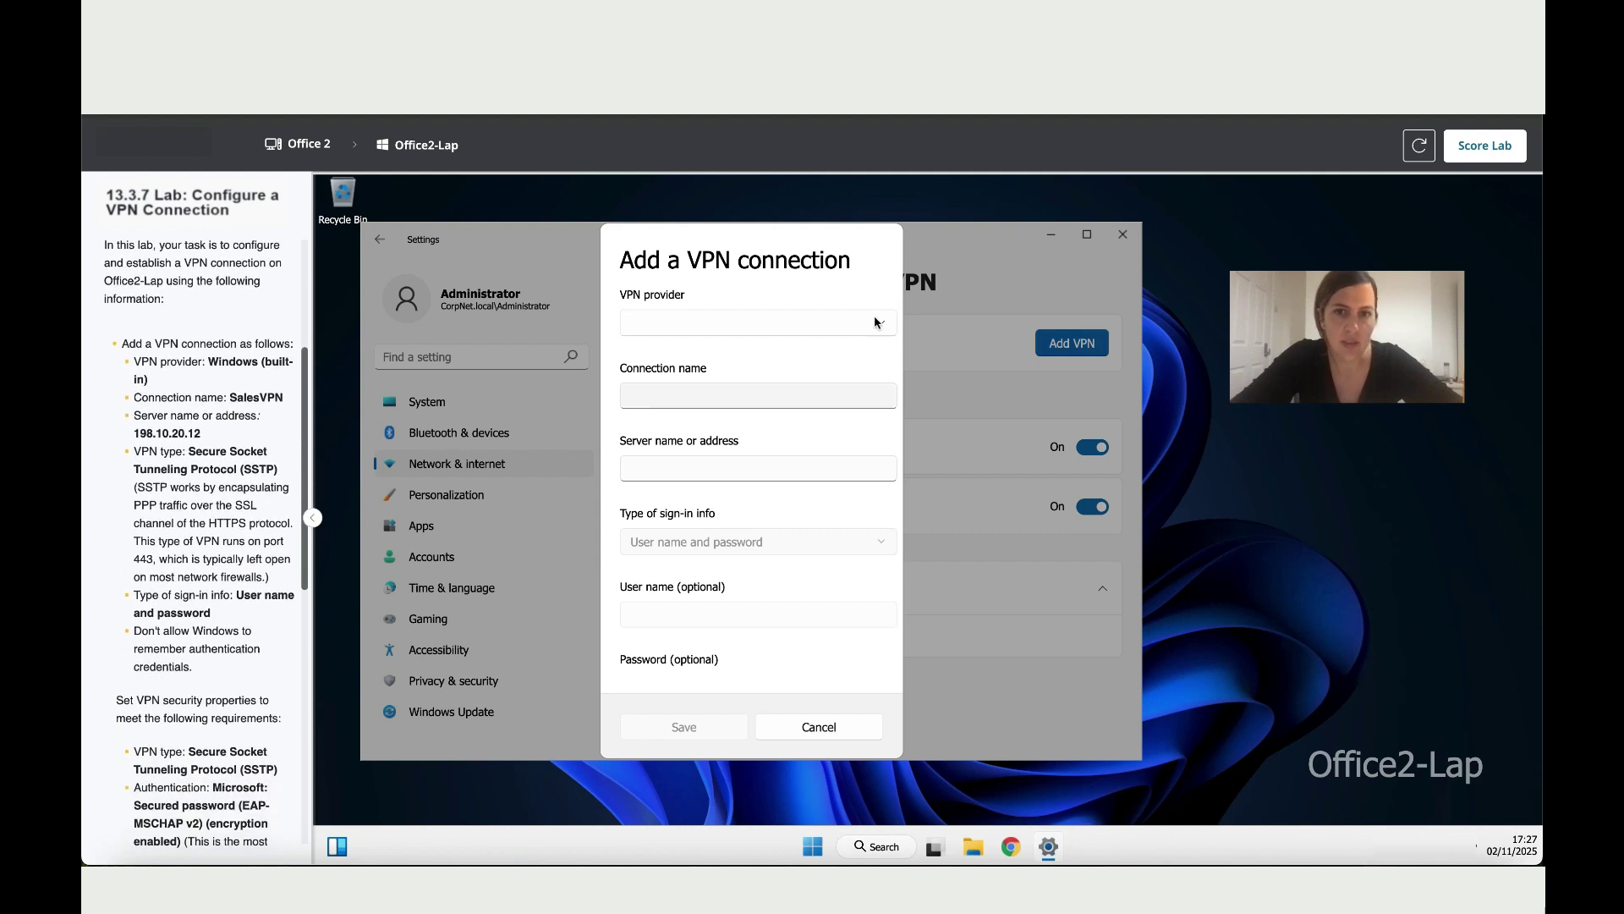
pyautogui.click(878, 325)
pyautogui.click(843, 325)
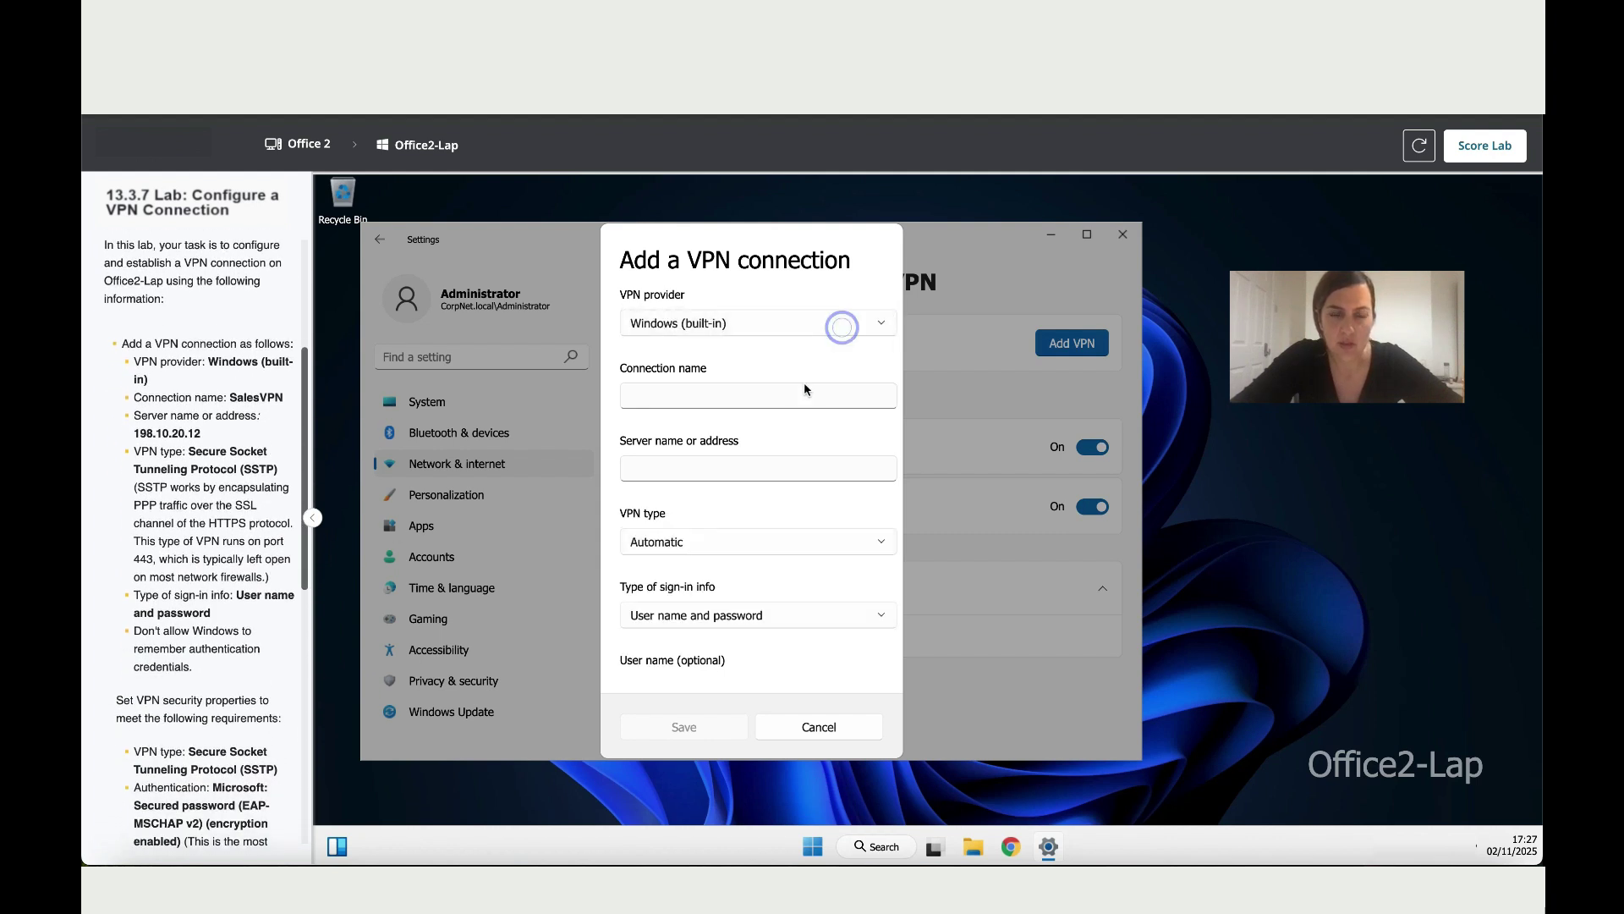
# Name the connection SalesVPN, copied from the lab instructions.
pyautogui.click(788, 404)
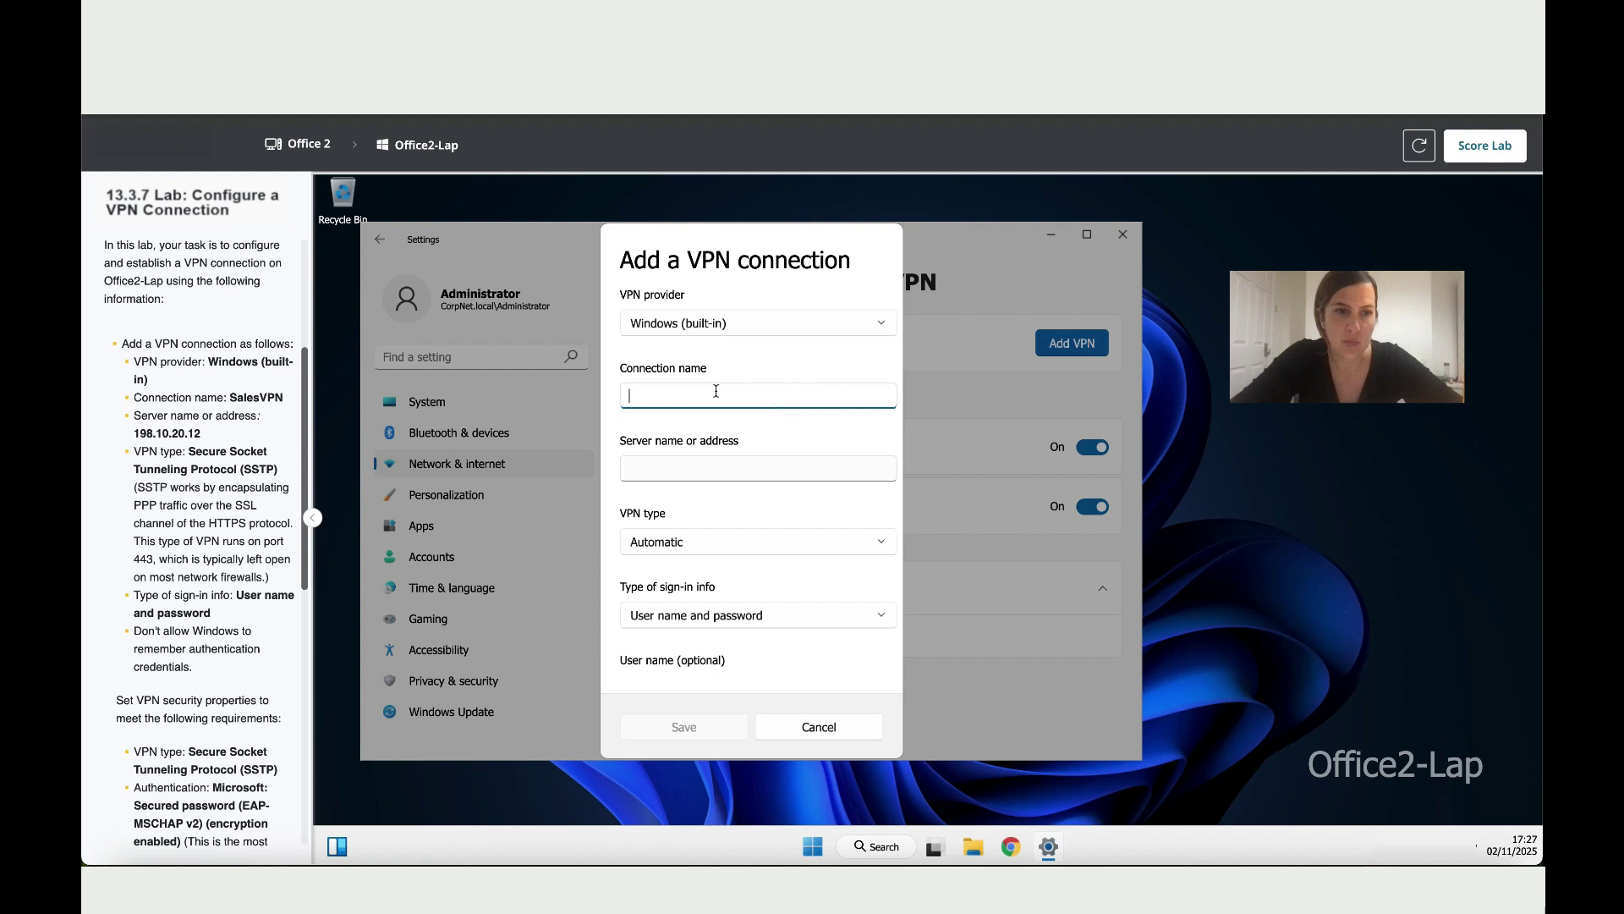
pyautogui.moveTo(230, 397); pyautogui.dragTo(284, 397)
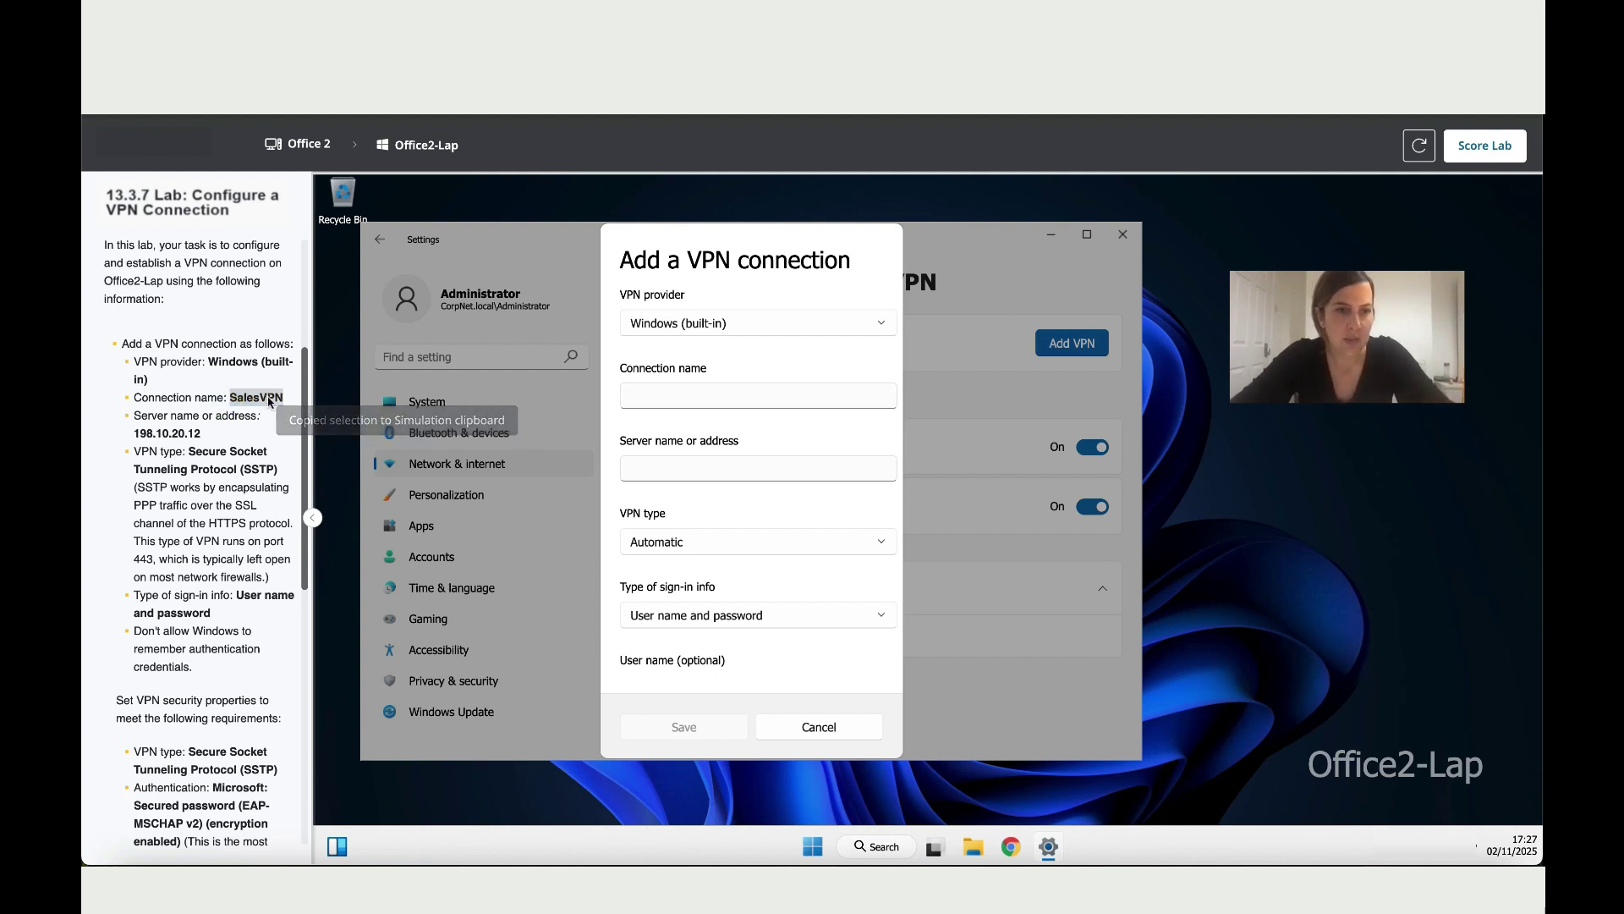
pyautogui.rightClick(267, 397)
pyautogui.click(283, 432)
pyautogui.click(639, 392)
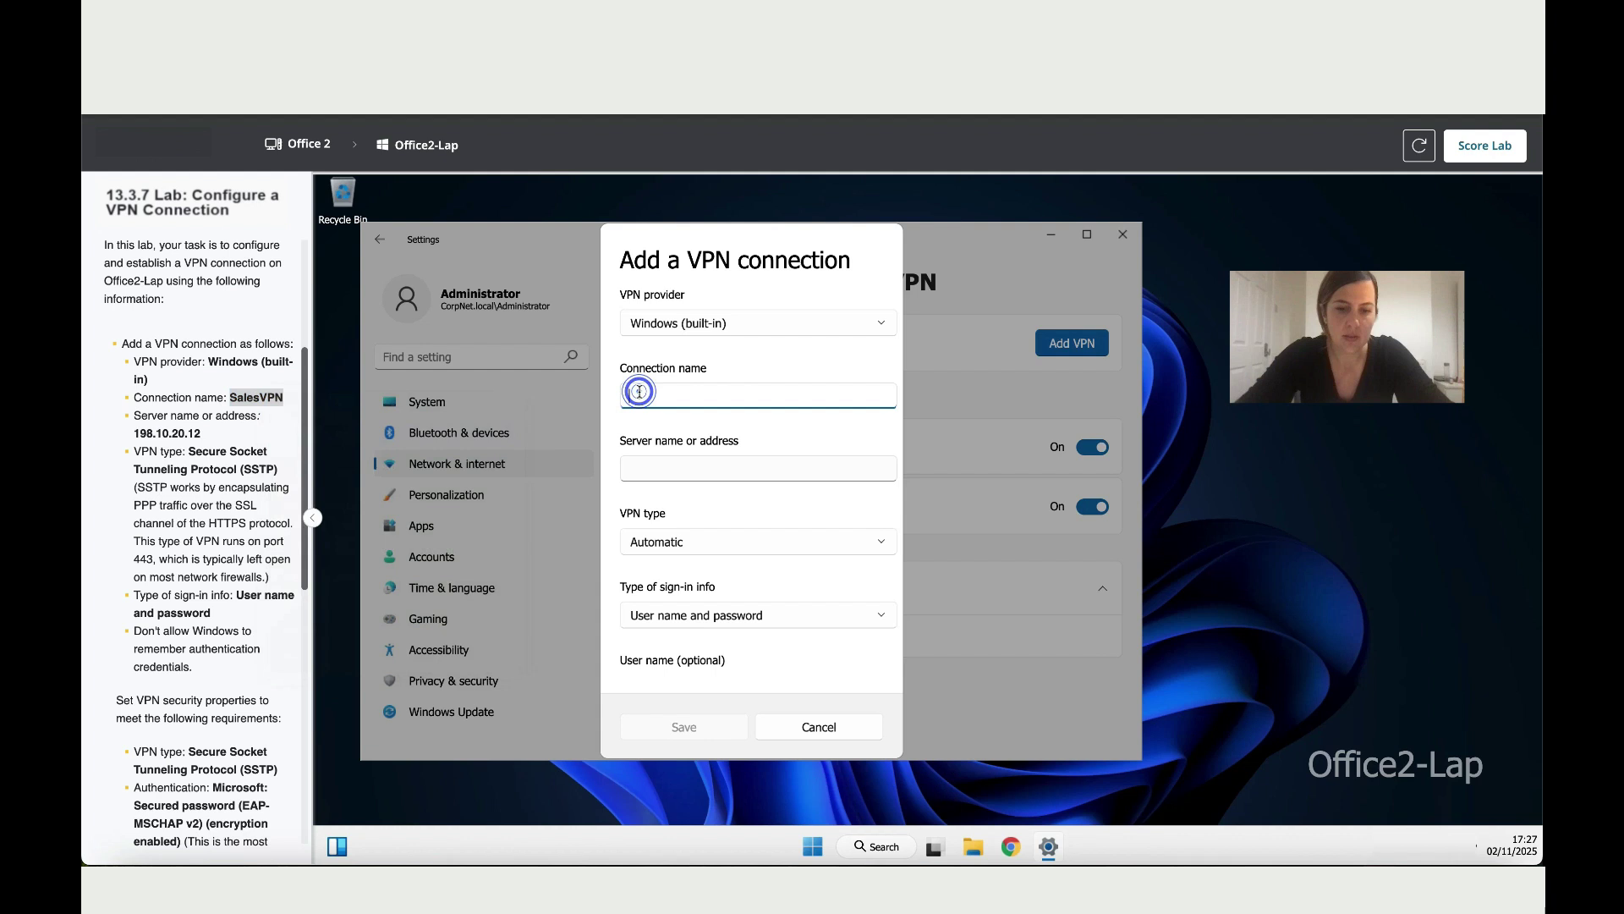
pyautogui.hotkey('ctrl', 'v')
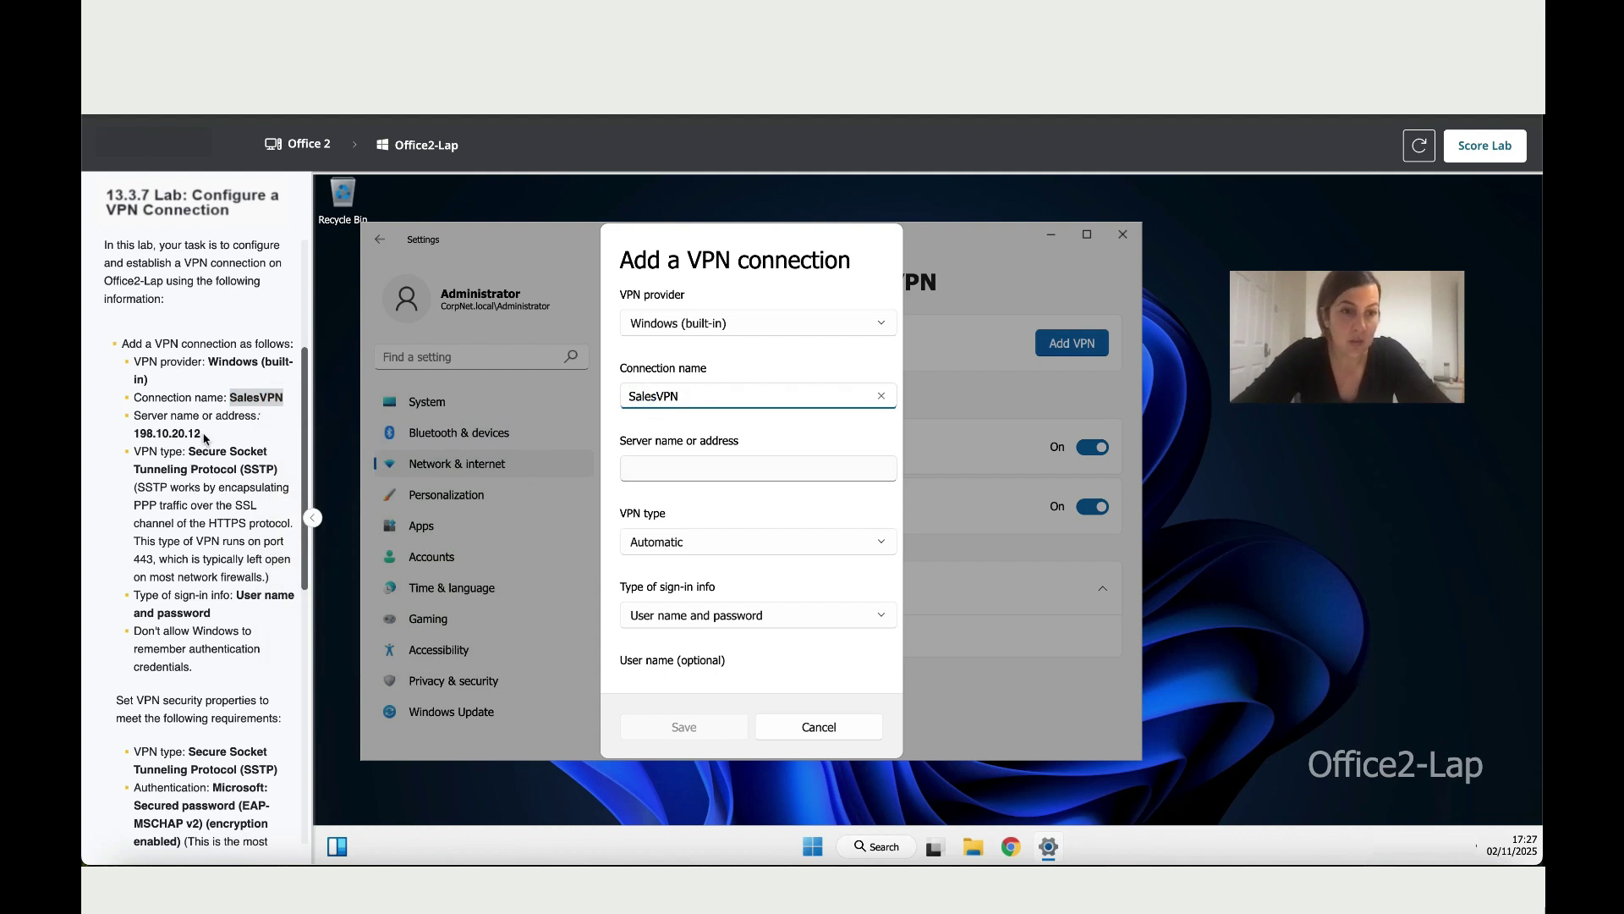
# Set the server address to 198.10.20.12 and the VPN type to SSTP.
pyautogui.moveTo(204, 435); pyautogui.dragTo(135, 435)
pyautogui.rightClick(150, 437)
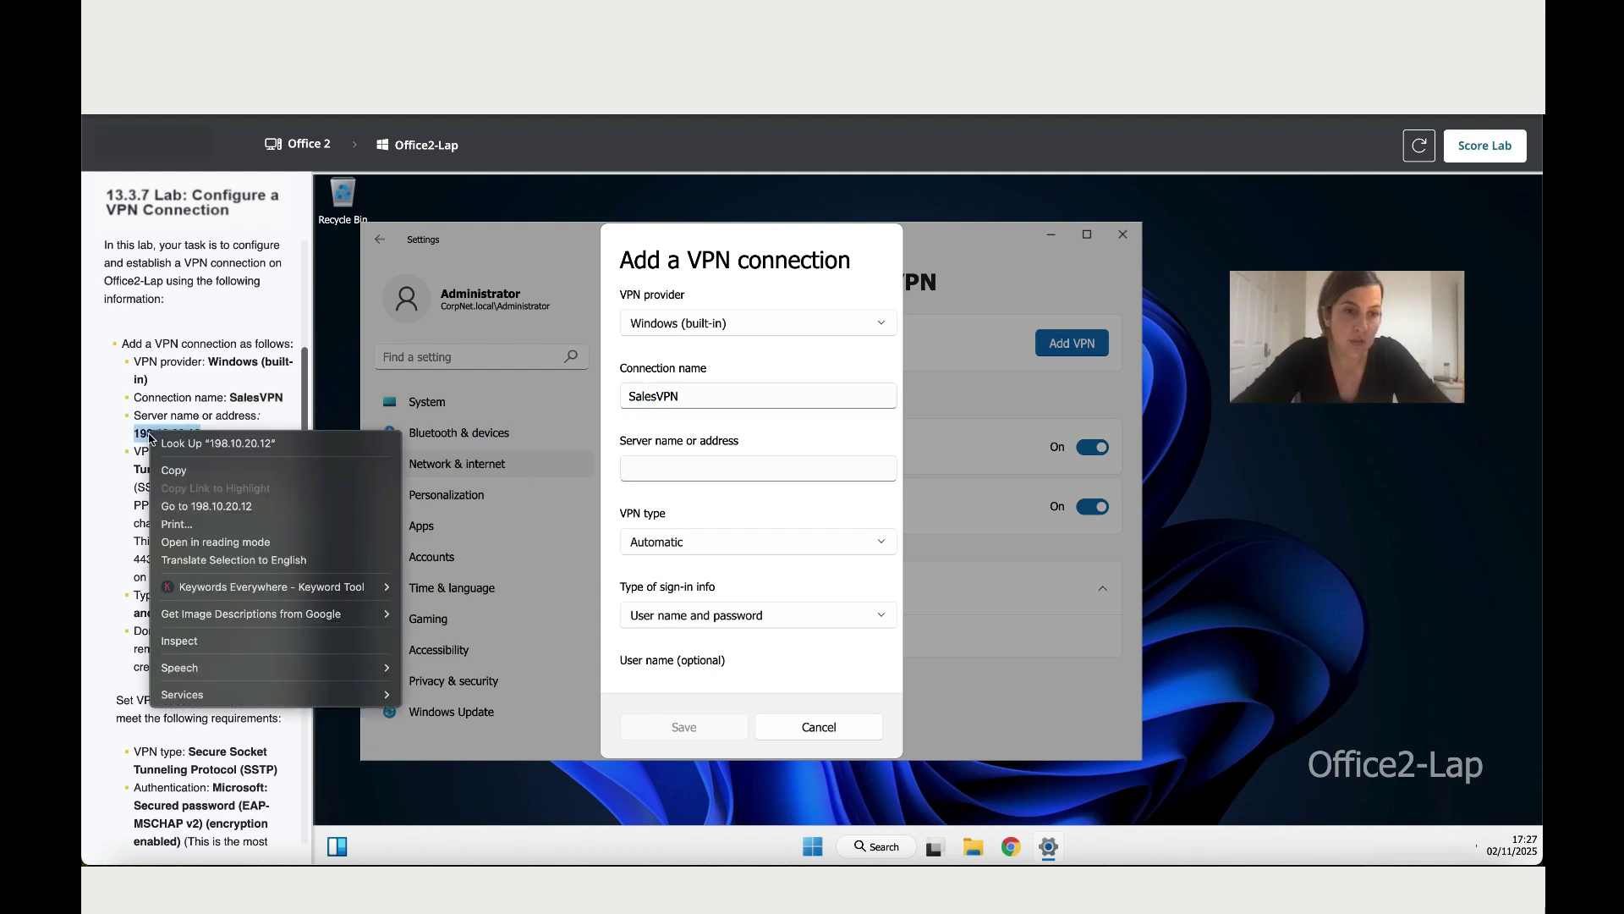
pyautogui.click(174, 470)
pyautogui.click(713, 467)
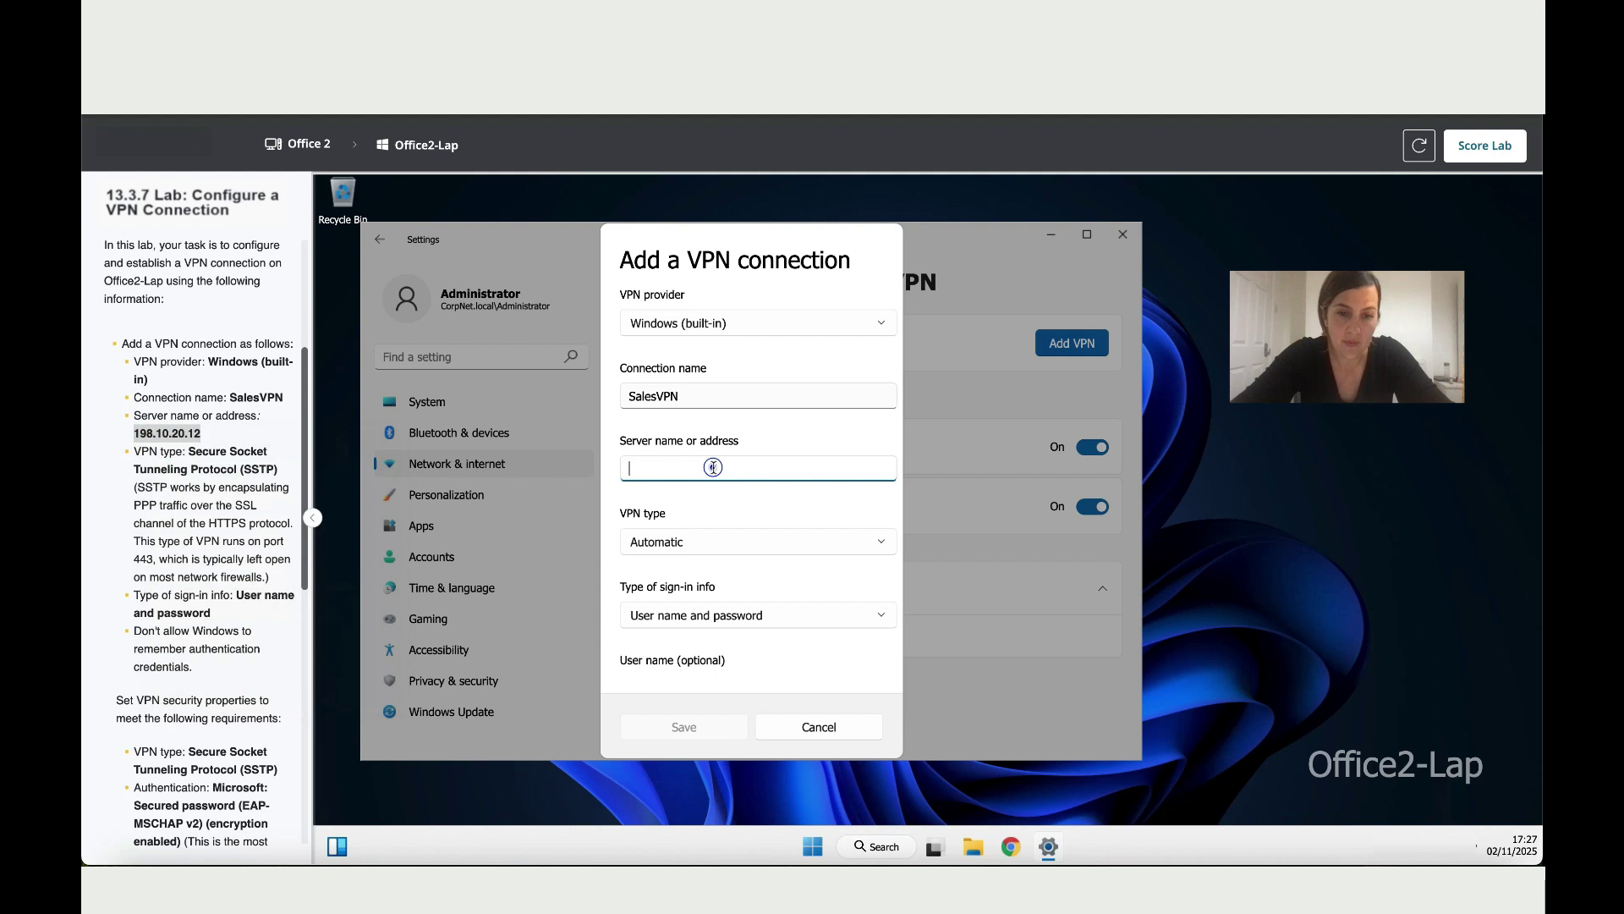
pyautogui.hotkey('ctrl', 'v')
pyautogui.scroll(-2, 703, 534)
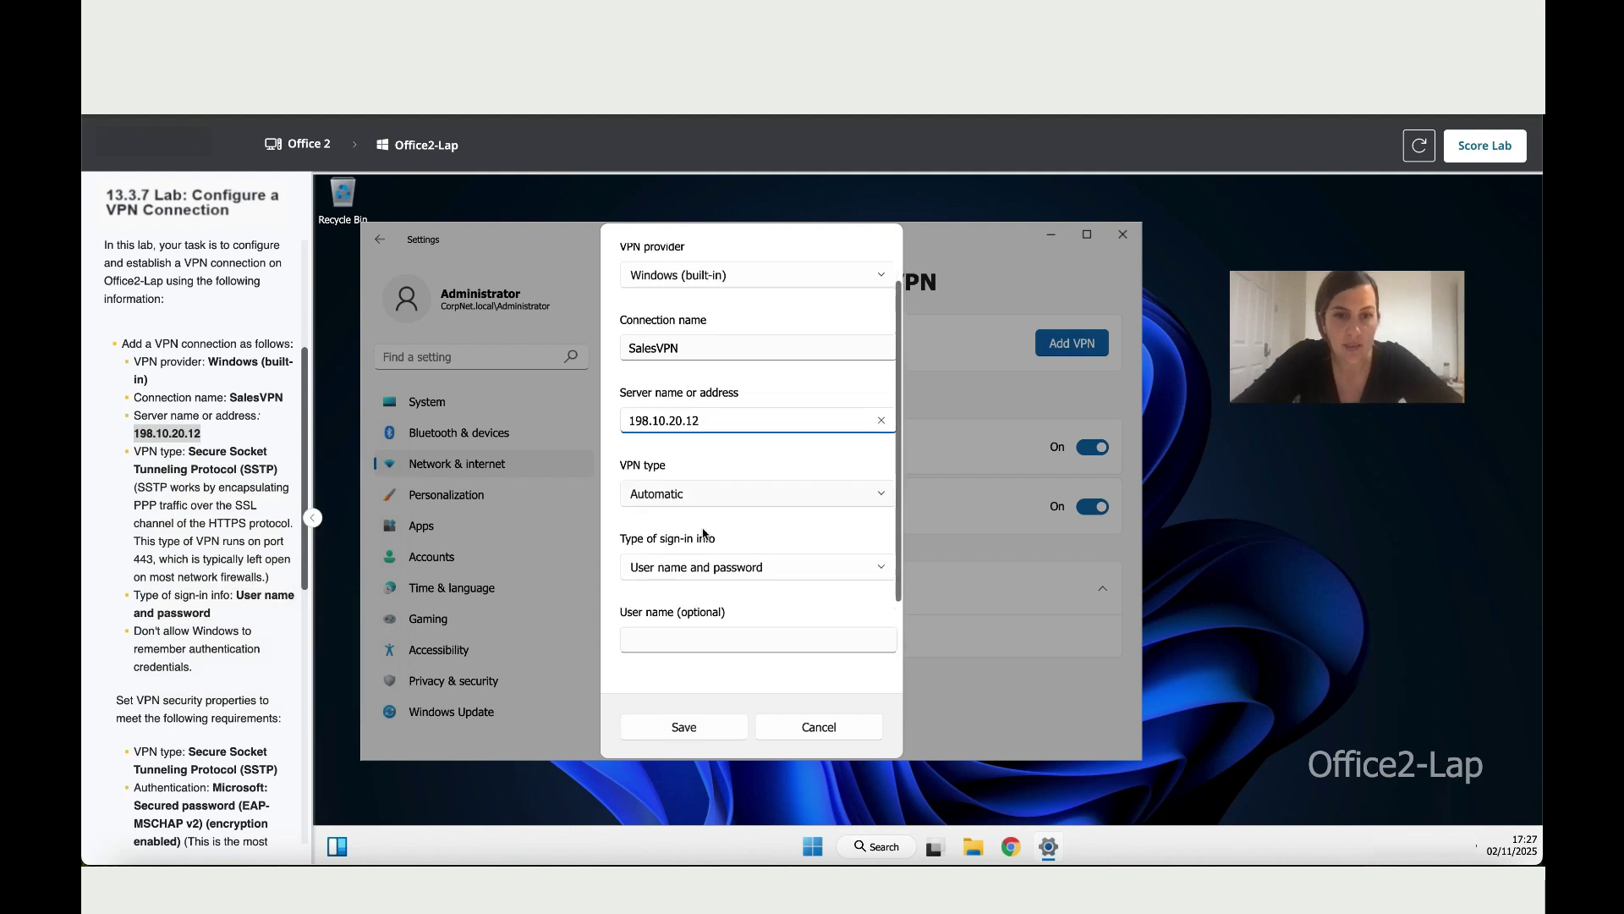
pyautogui.click(729, 483)
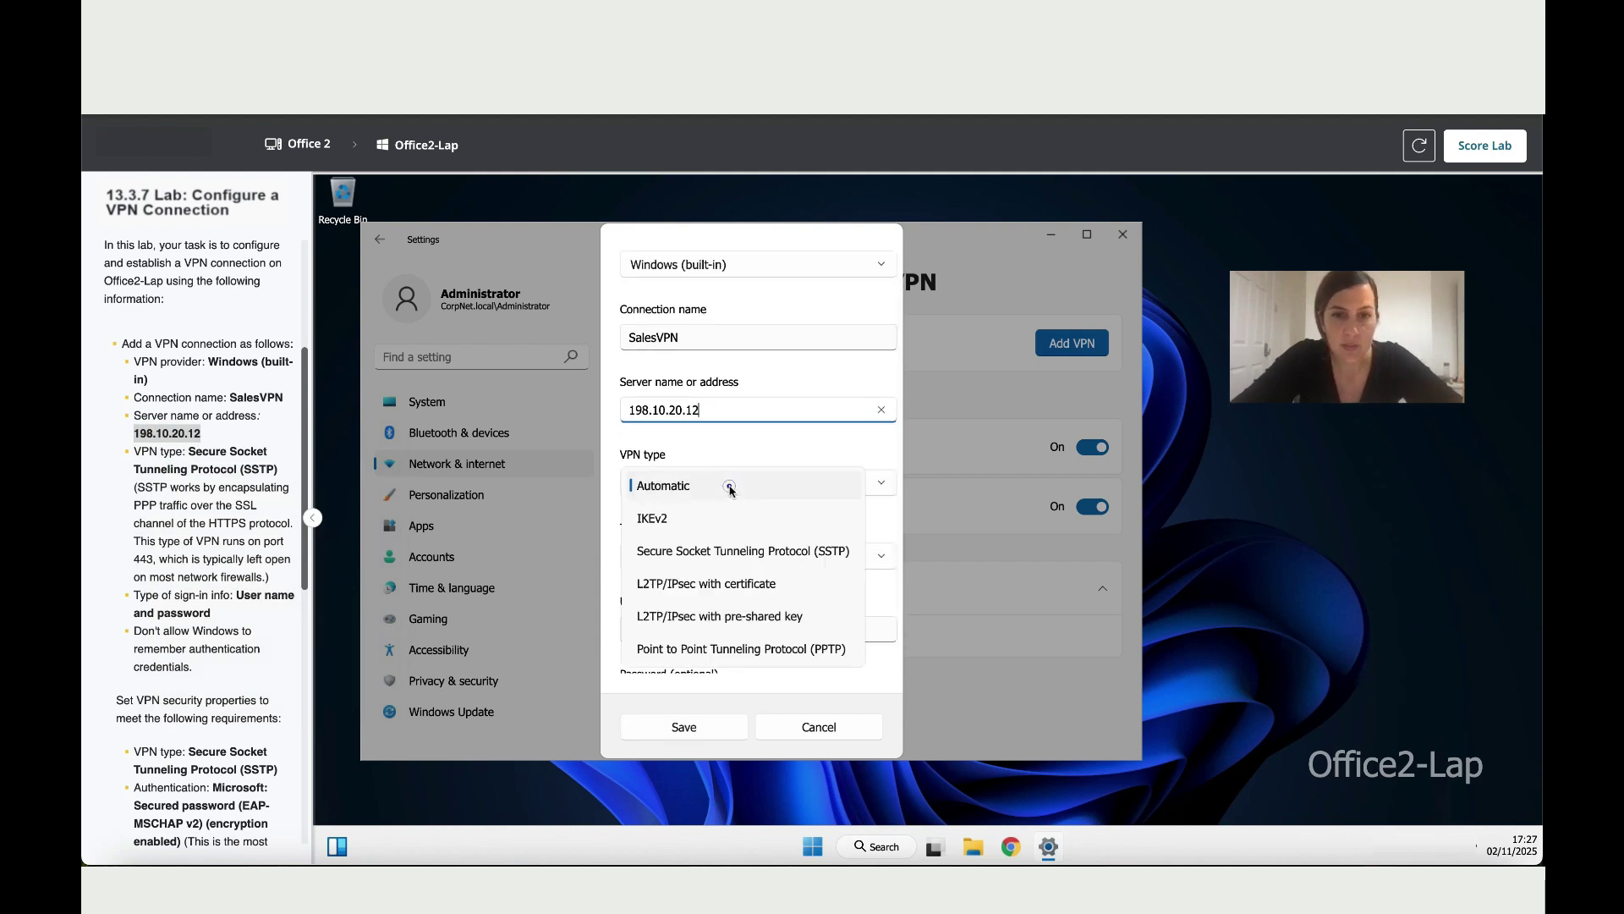
pyautogui.click(746, 552)
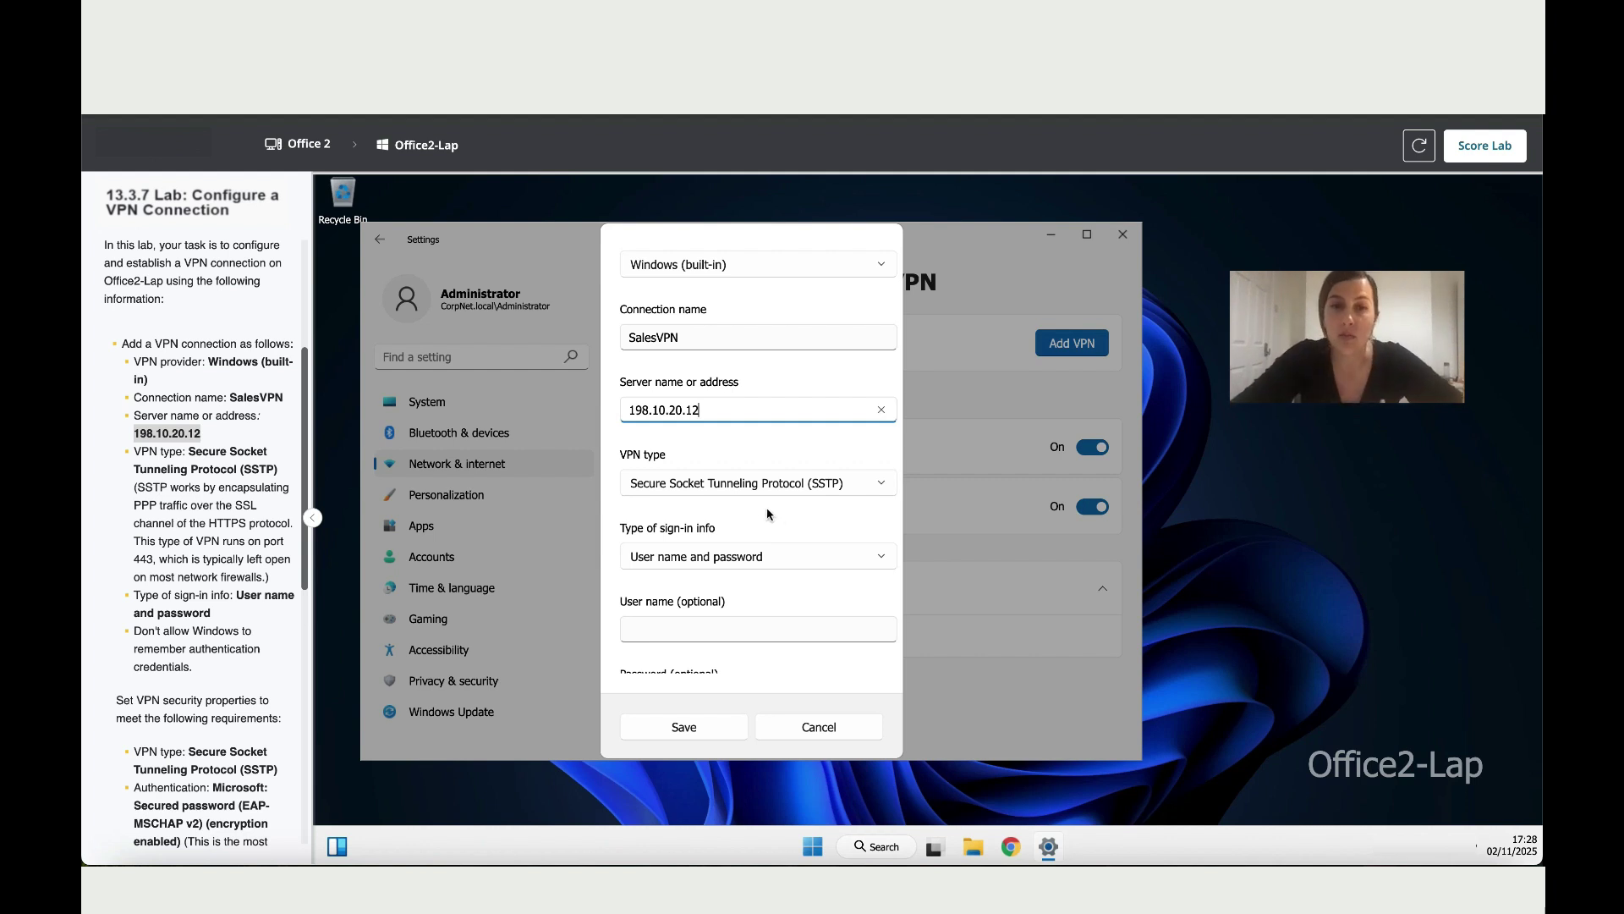
# Keep User name and password as the sign-in type.
pyautogui.scroll(-2, 762, 550)
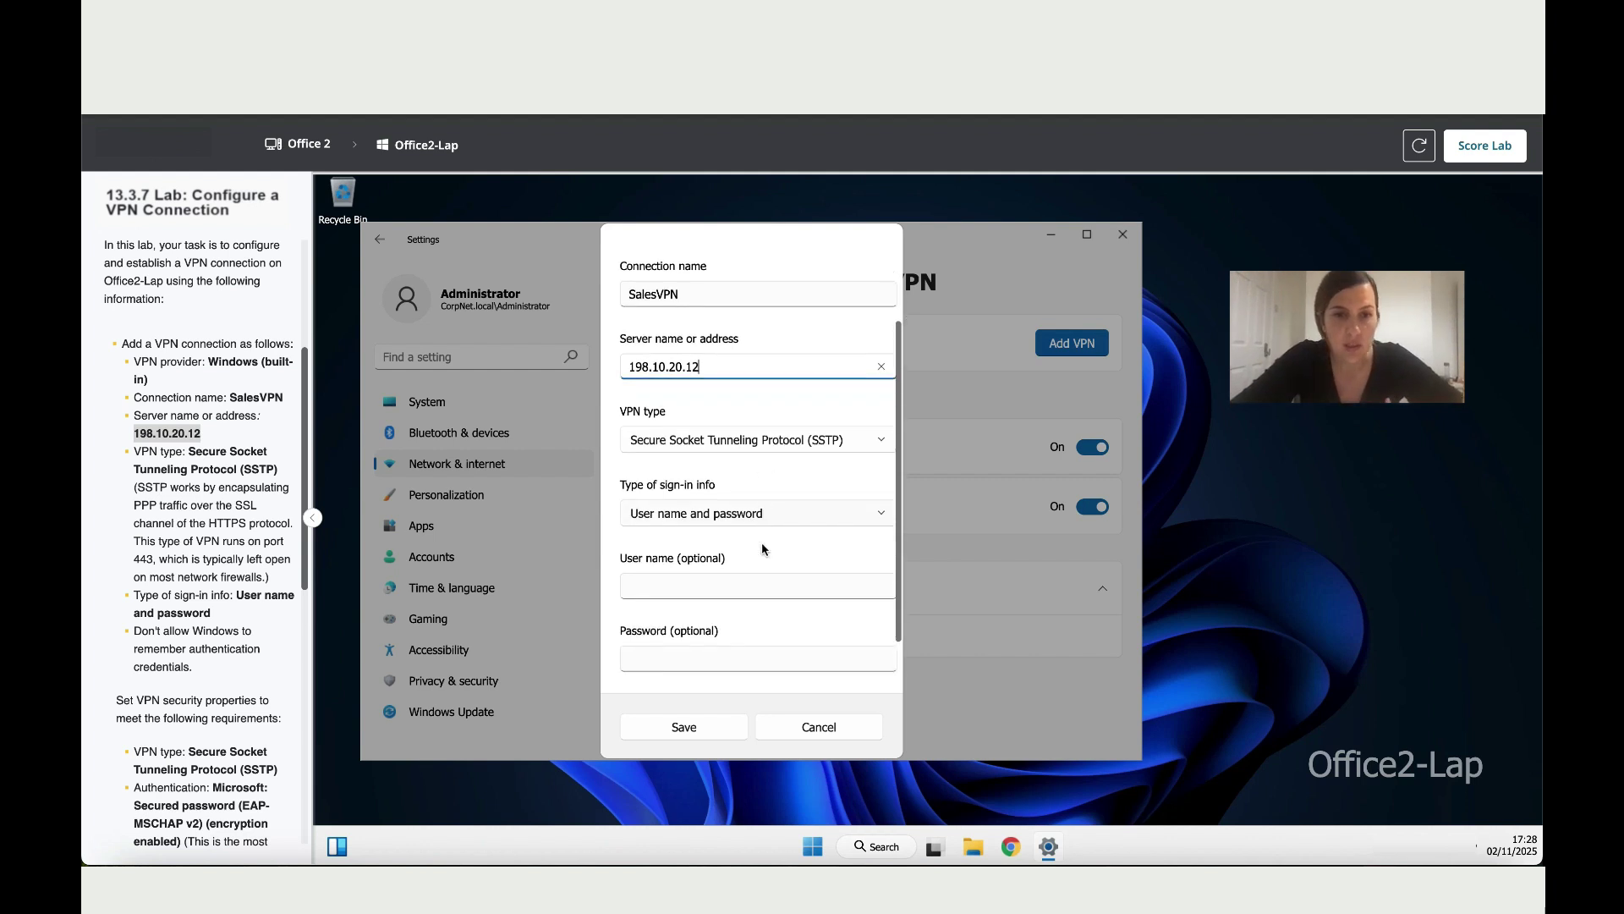
pyautogui.scroll(-1, 762, 548)
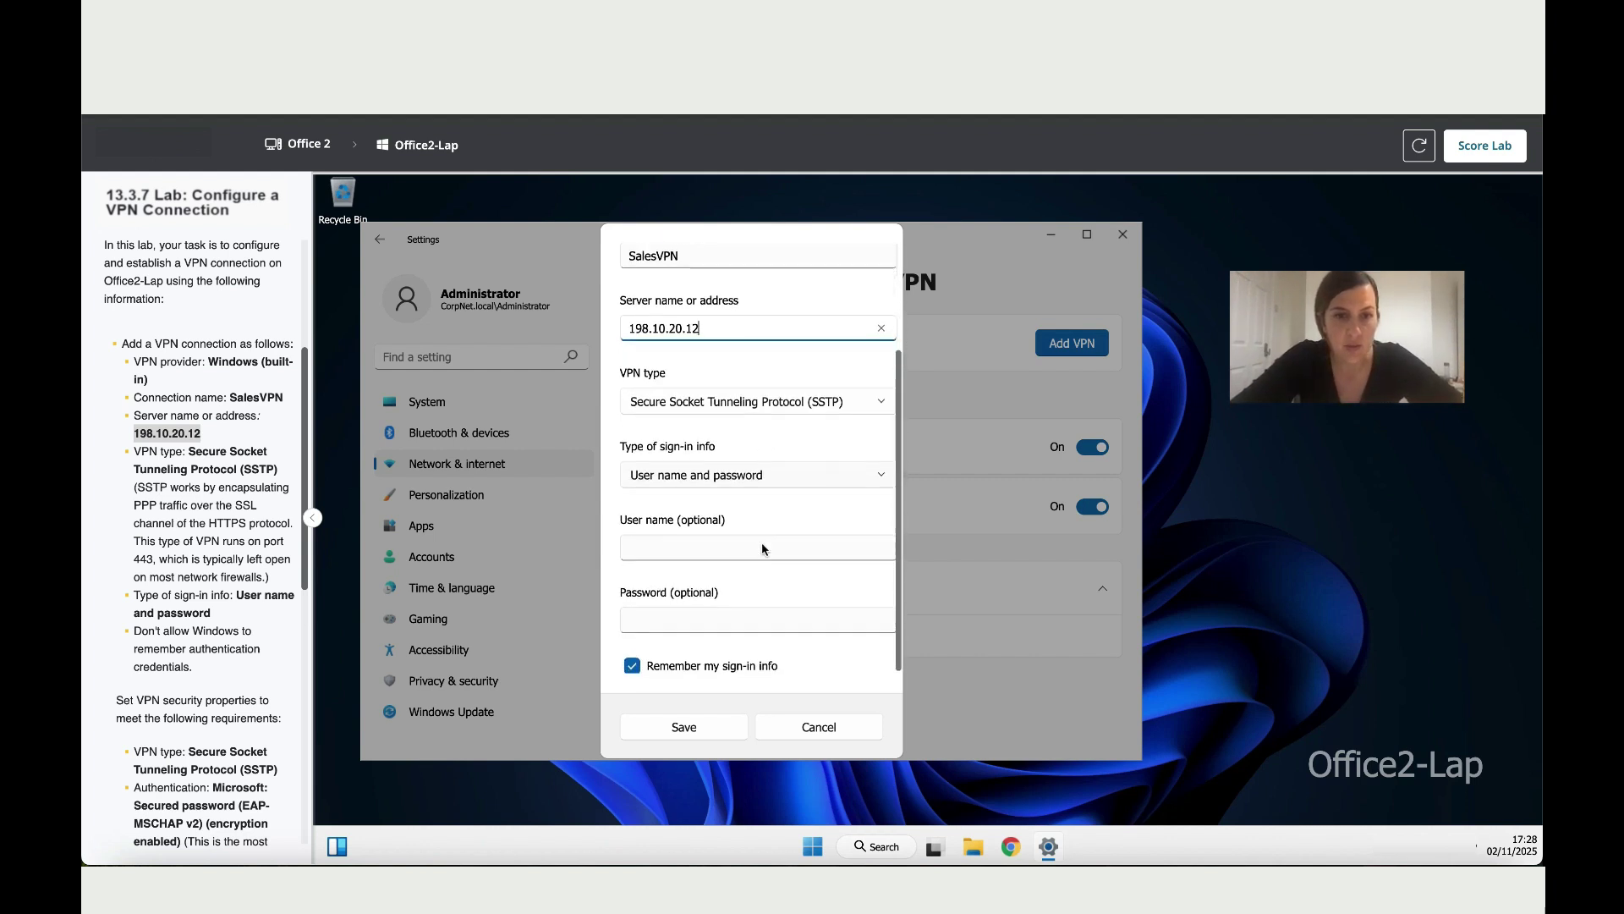
pyautogui.click(779, 473)
pyautogui.click(753, 474)
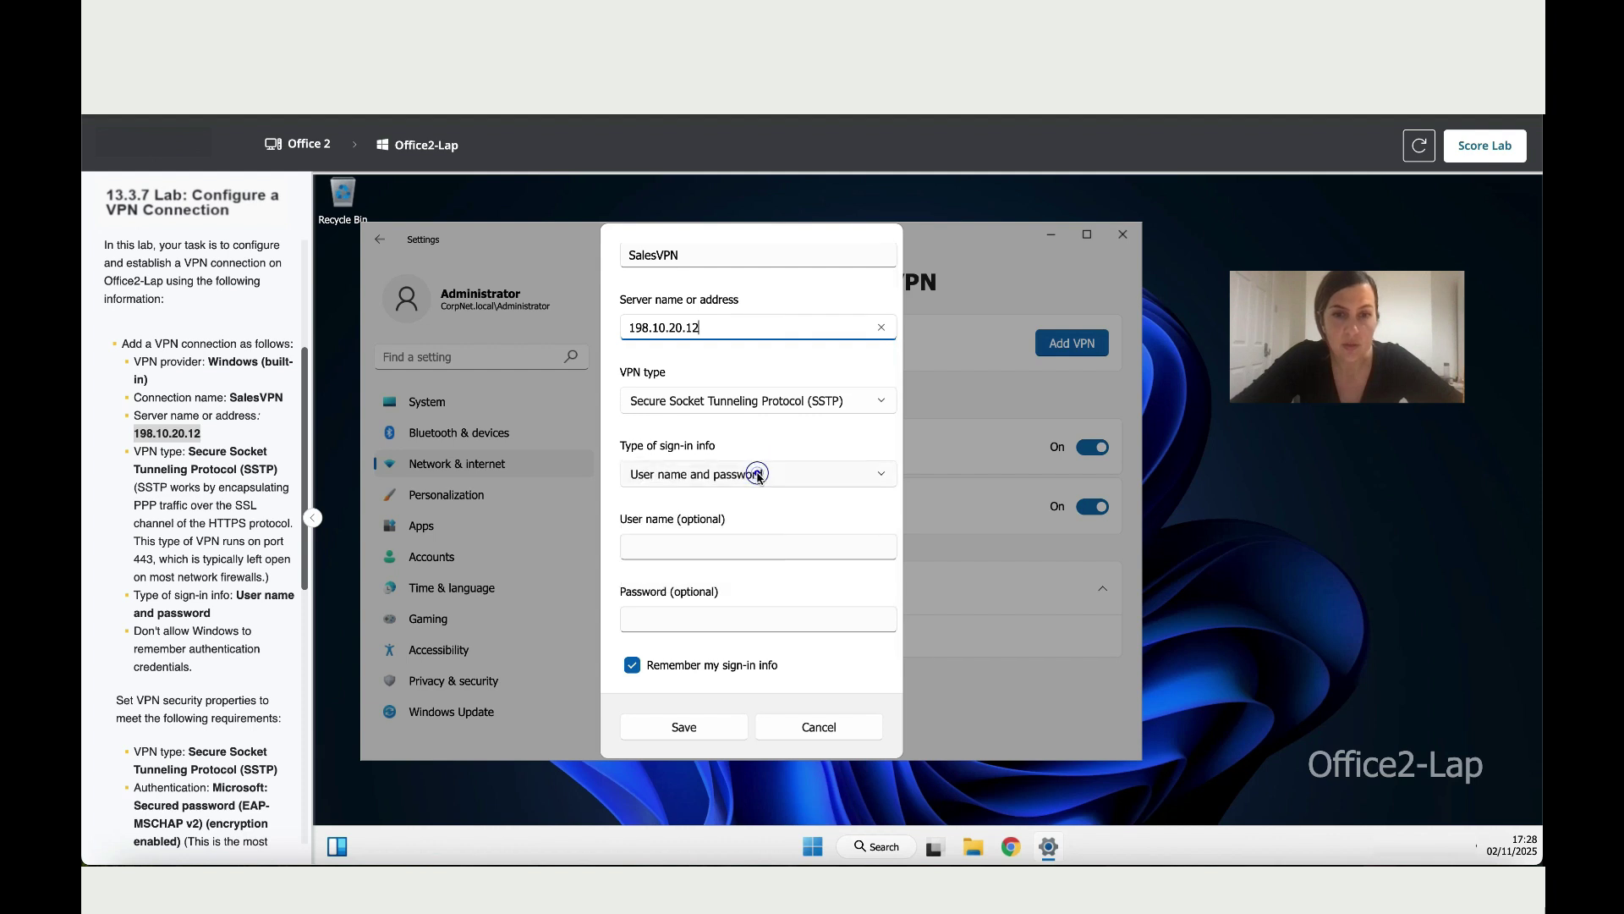
# Fill in the VPN user name, copied from the lab instructions.
pyautogui.scroll(-3, 235, 627)
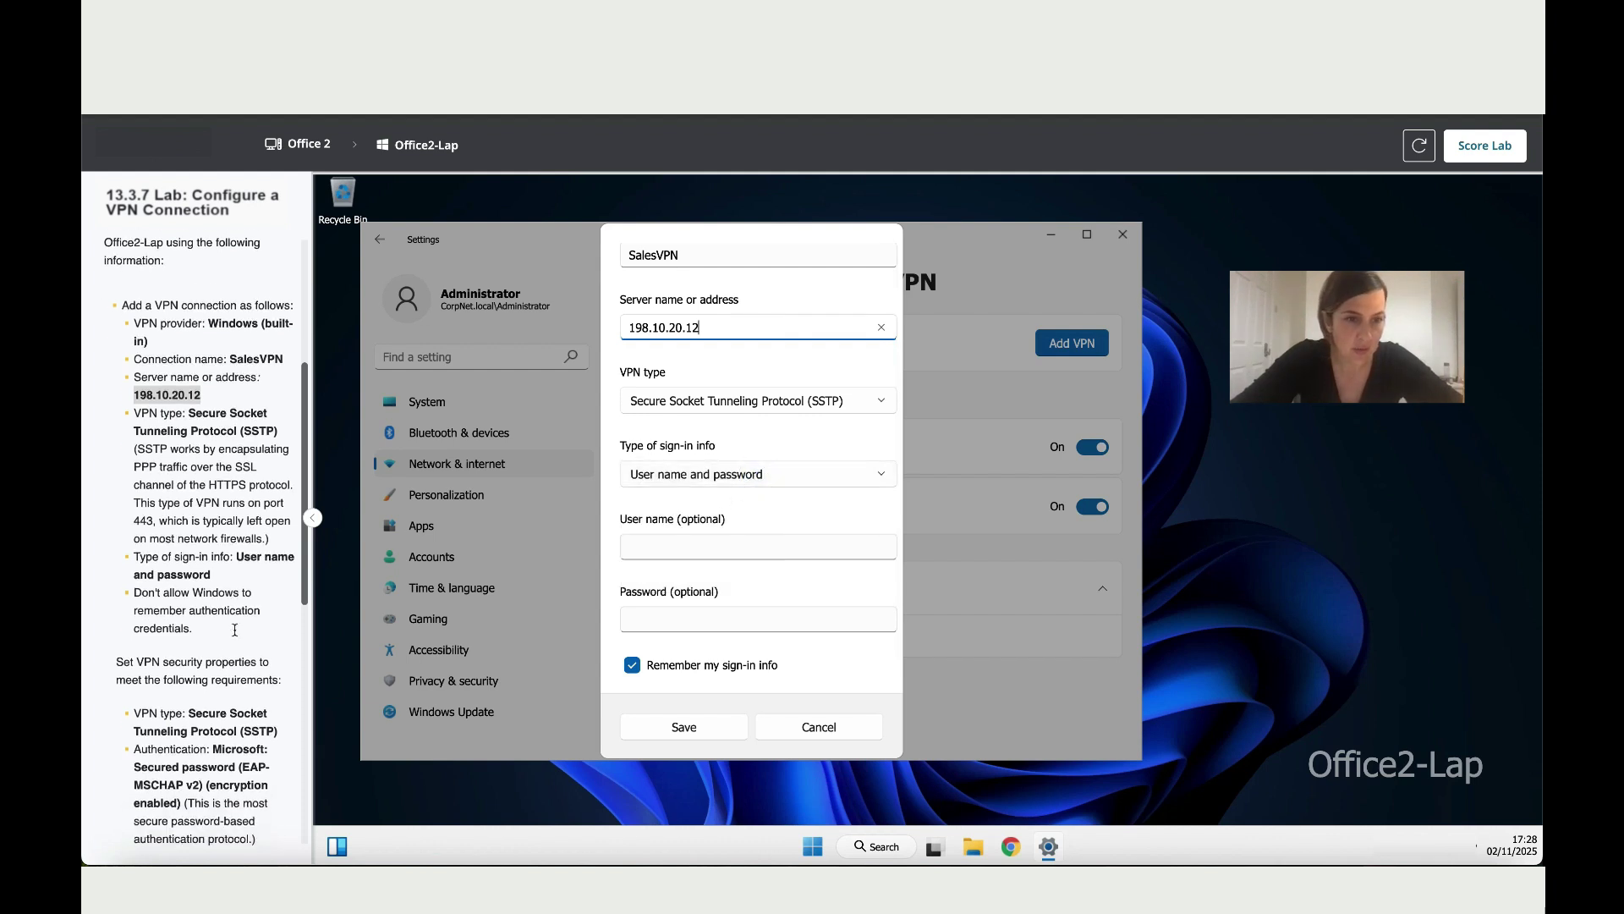
pyautogui.moveTo(241, 614); pyautogui.dragTo(196, 614)
pyautogui.hotkey('ctrl', 'c')
pyautogui.rightClick(203, 617)
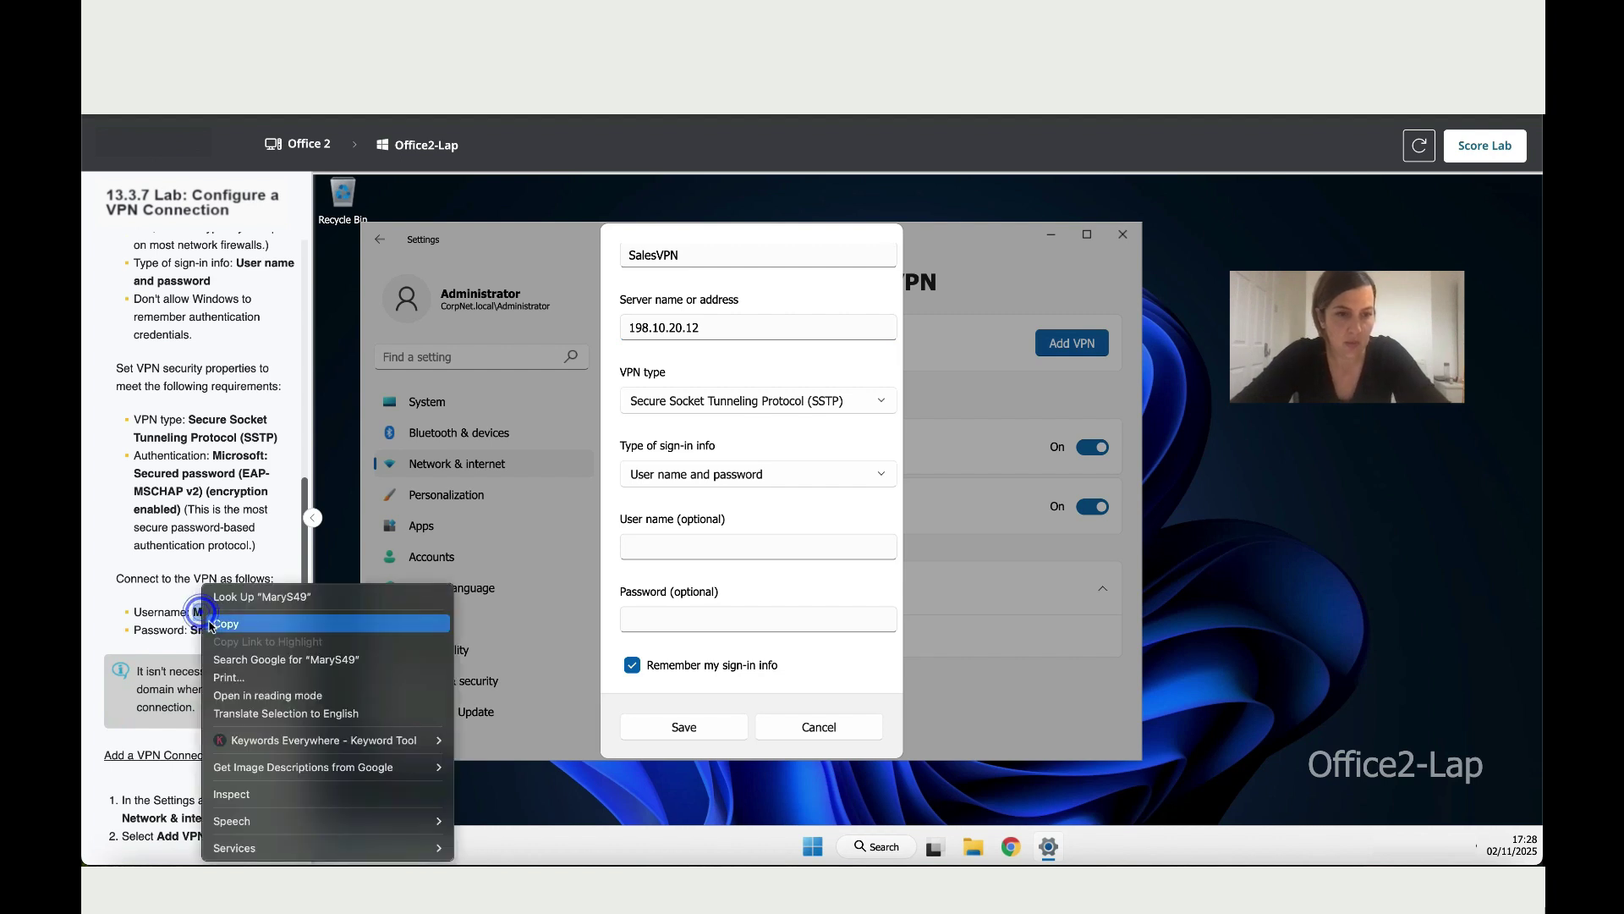
pyautogui.click(237, 592)
pyautogui.click(662, 552)
pyautogui.hotkey('ctrl', 'v')
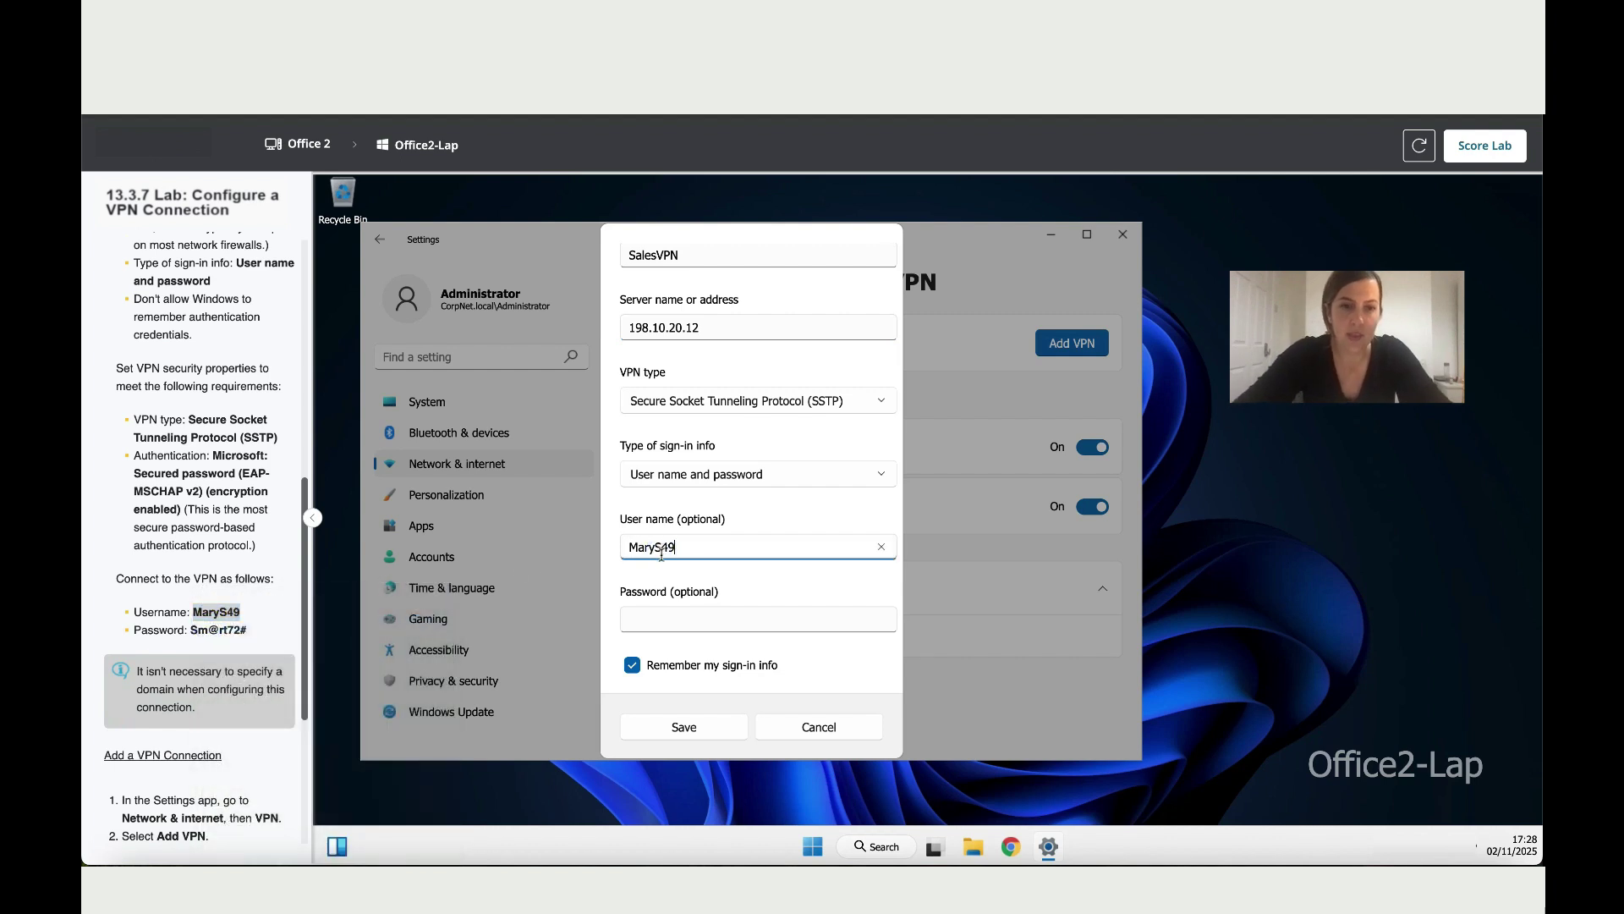
pyautogui.click(270, 630)
# Fill in the account password and uncheck Remember my sign-in info.
pyautogui.moveTo(258, 635); pyautogui.dragTo(196, 630)
pyautogui.hotkey('ctrl', 'c')
pyautogui.rightClick(201, 630)
pyautogui.click(218, 624)
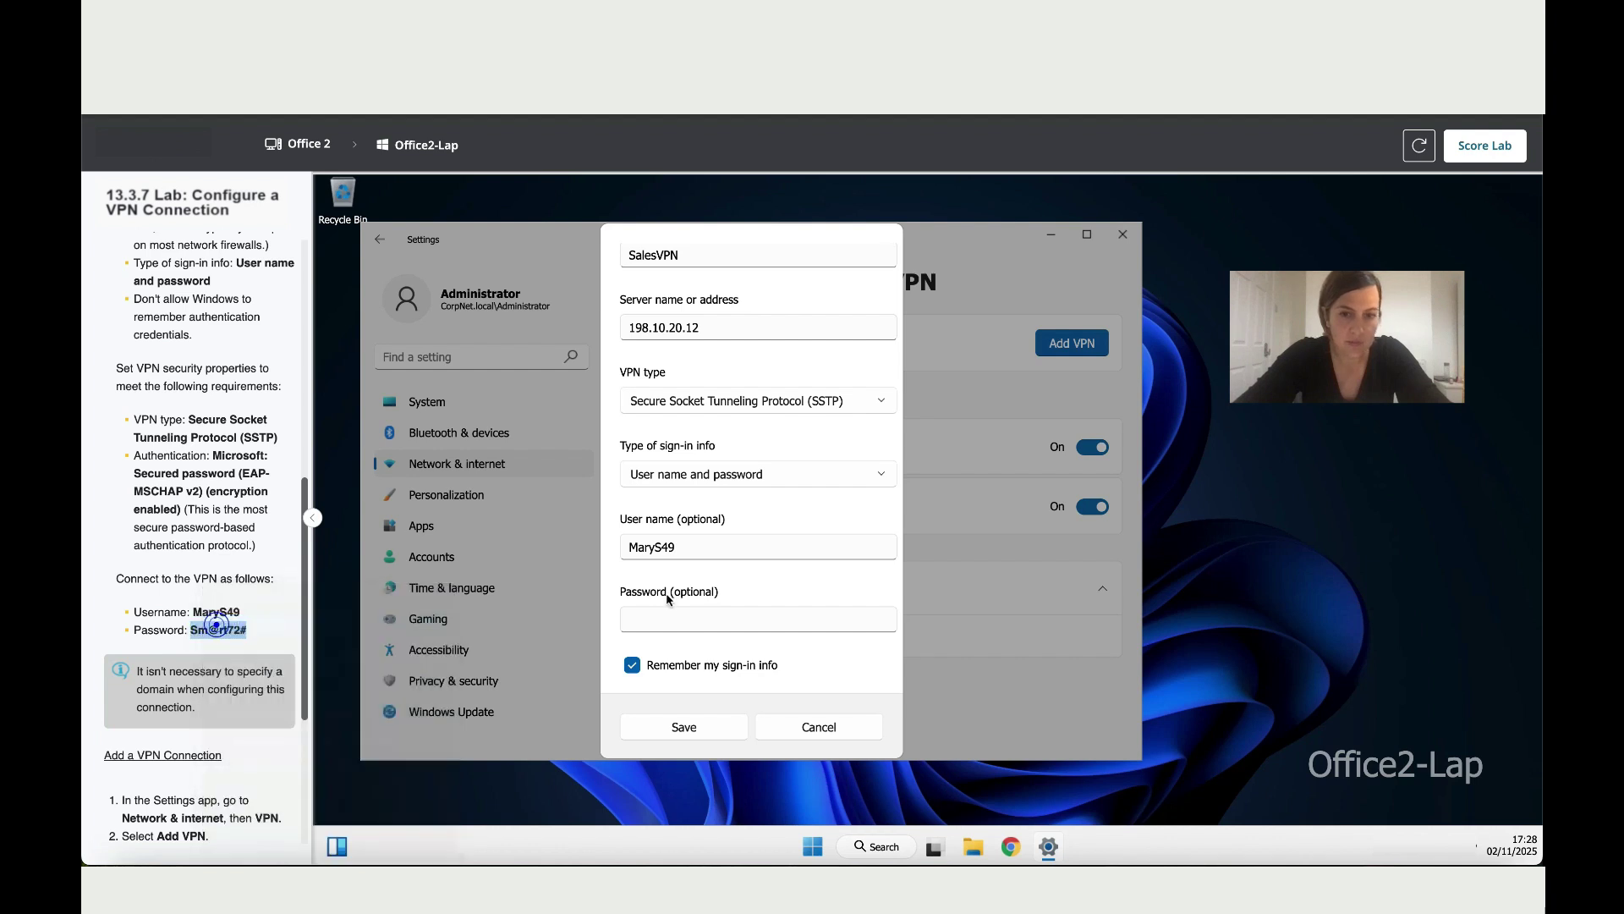
pyautogui.click(658, 618)
pyautogui.hotkey('ctrl', 'v')
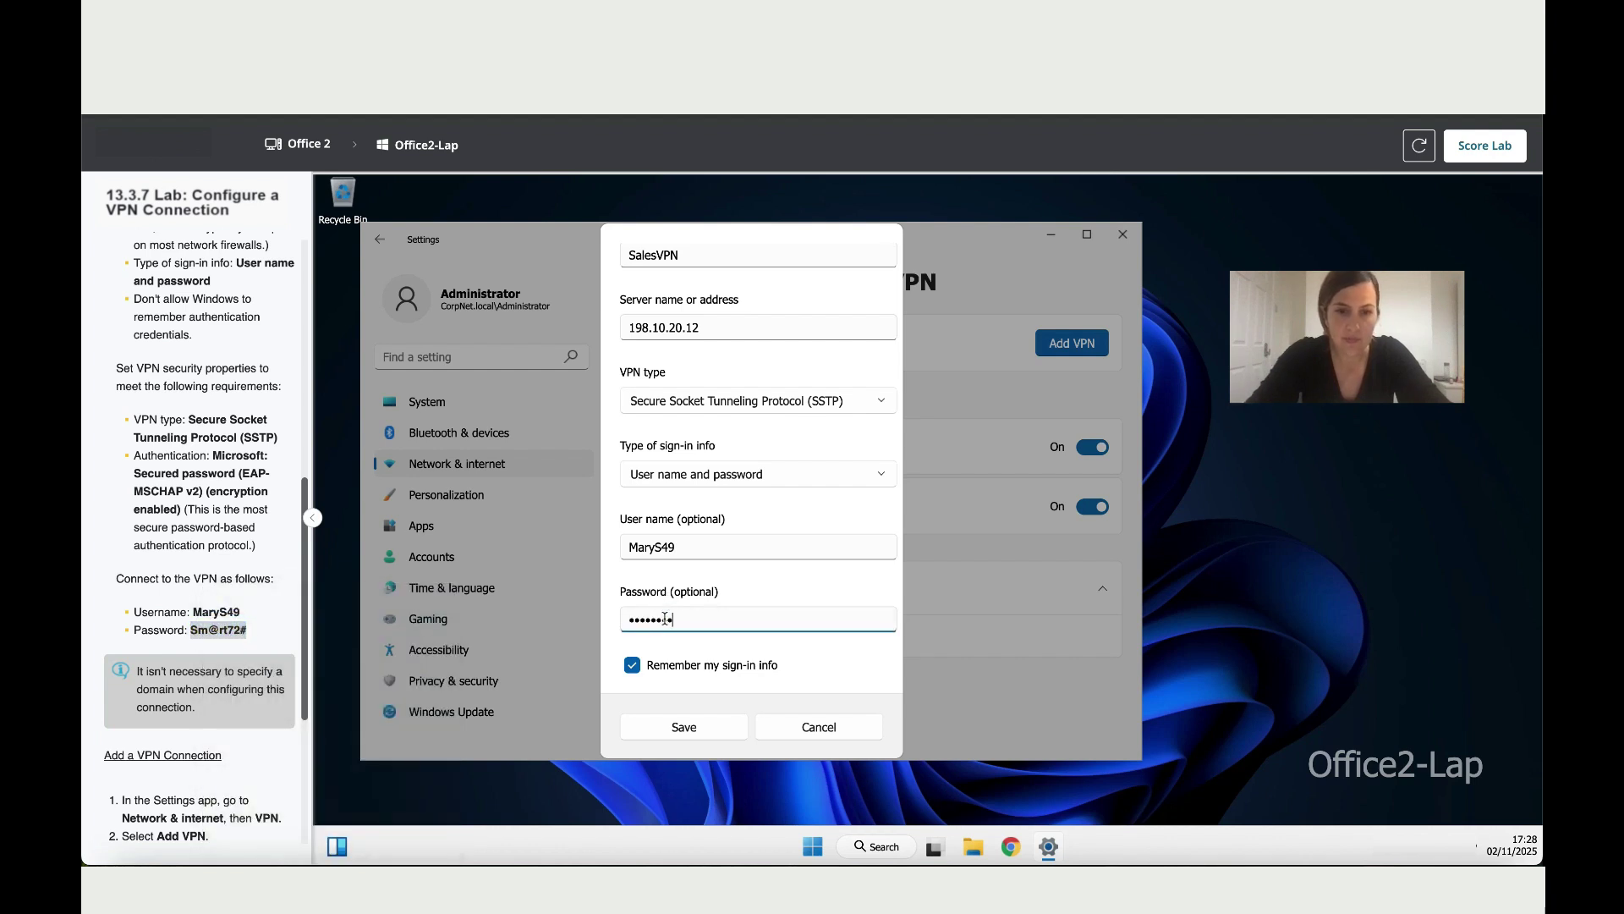
pyautogui.click(634, 665)
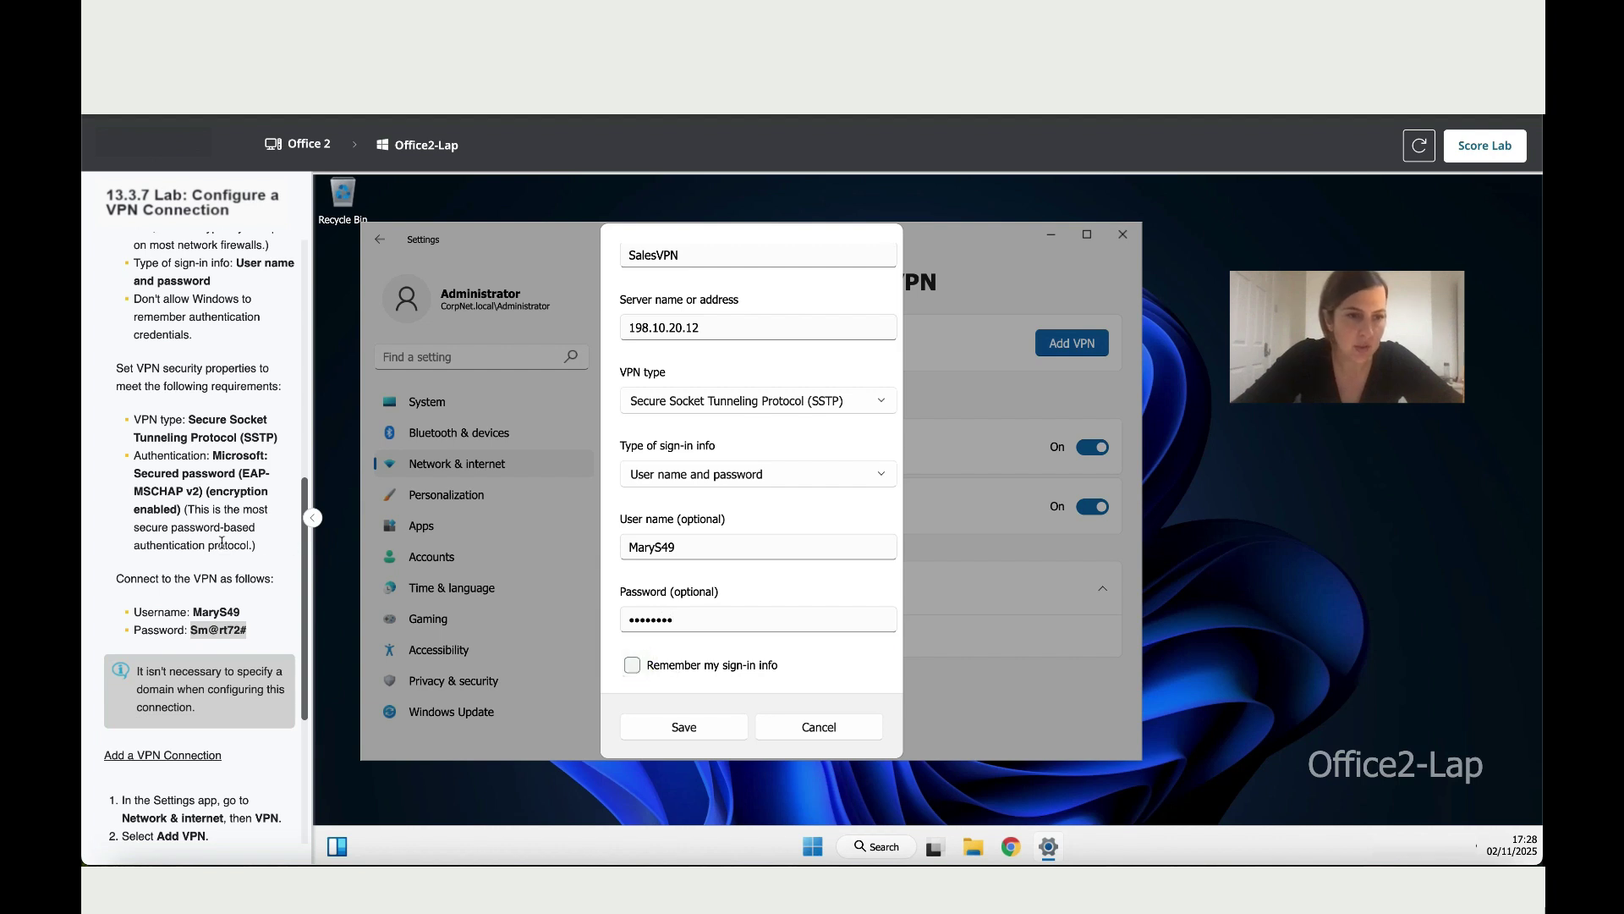
# Save the SalesVPN connection.
pyautogui.scroll(1, 222, 542)
pyautogui.scroll(3, 222, 542)
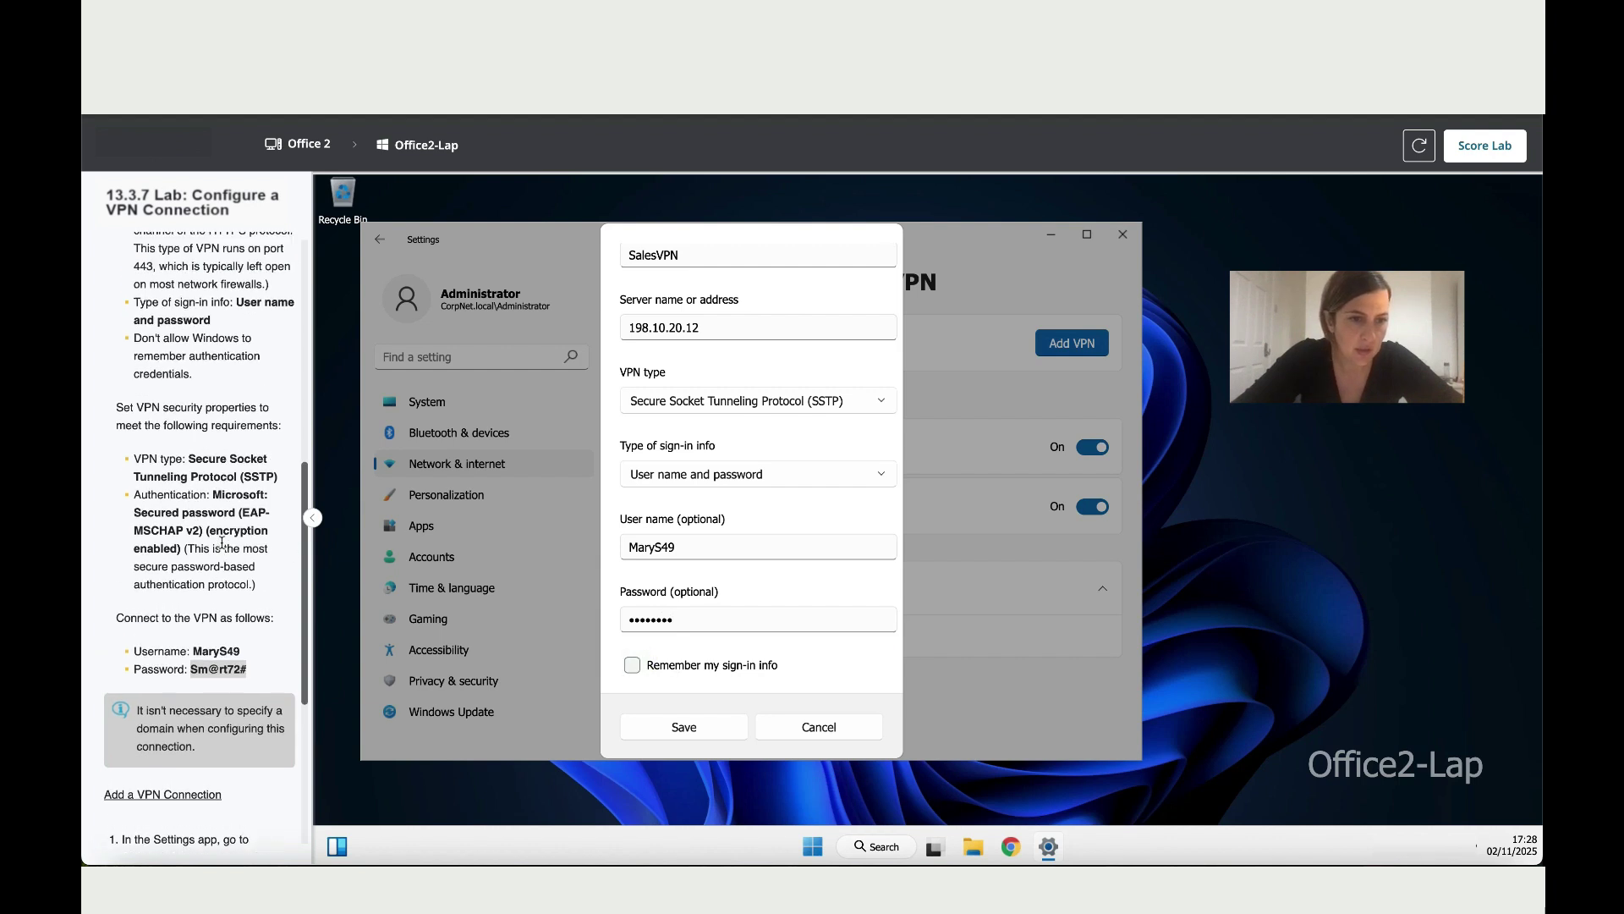
pyautogui.scroll(3, 221, 542)
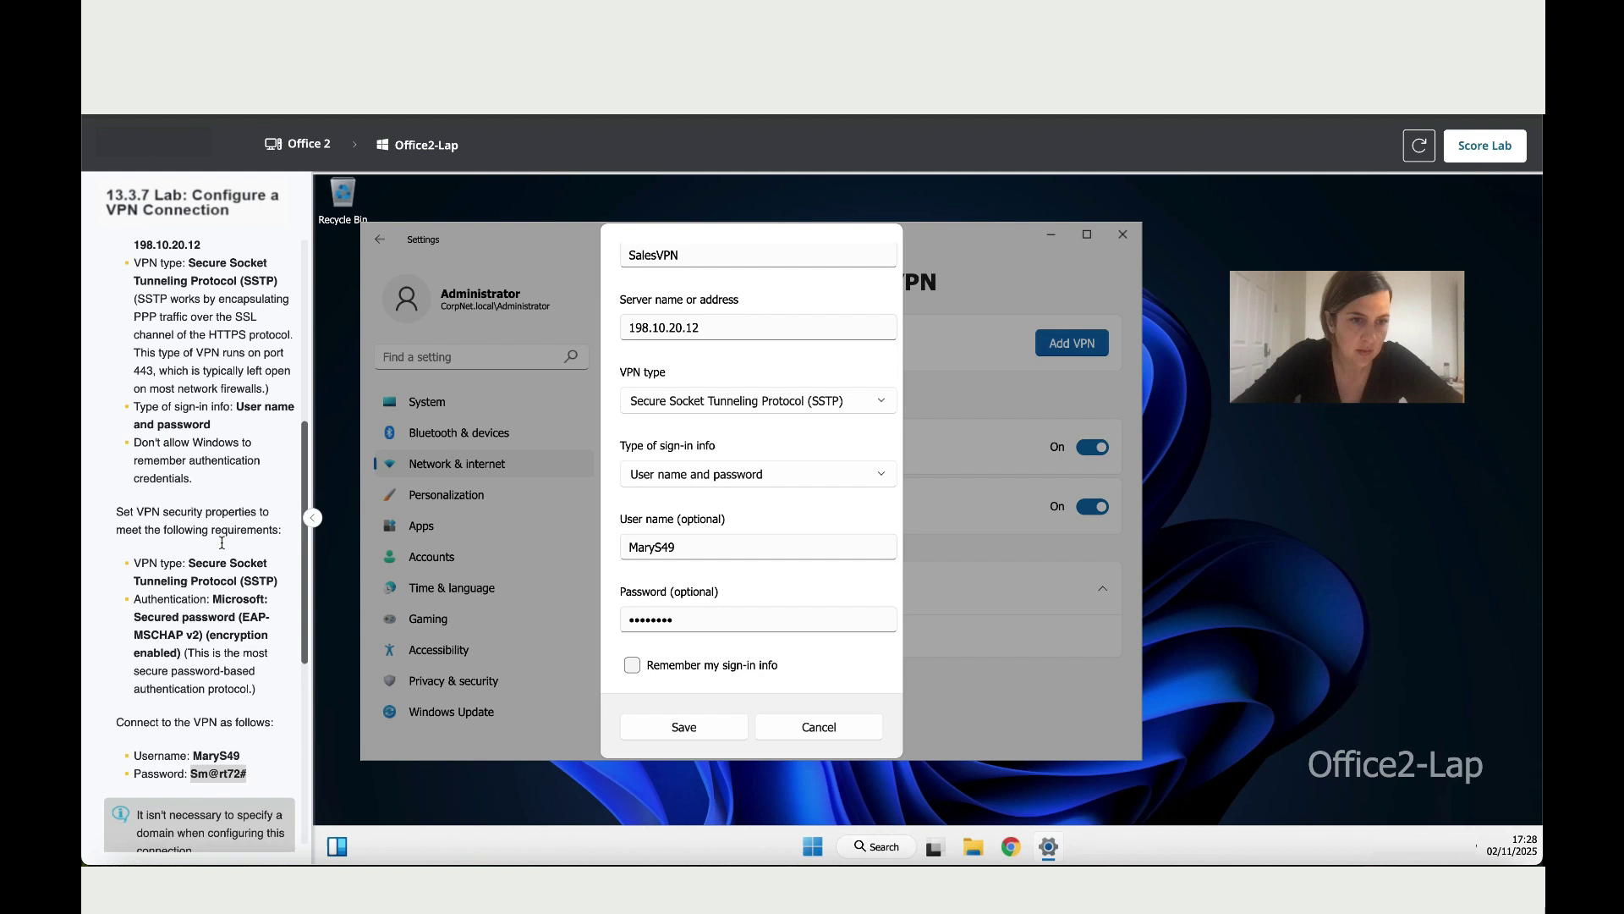
pyautogui.scroll(3, 222, 543)
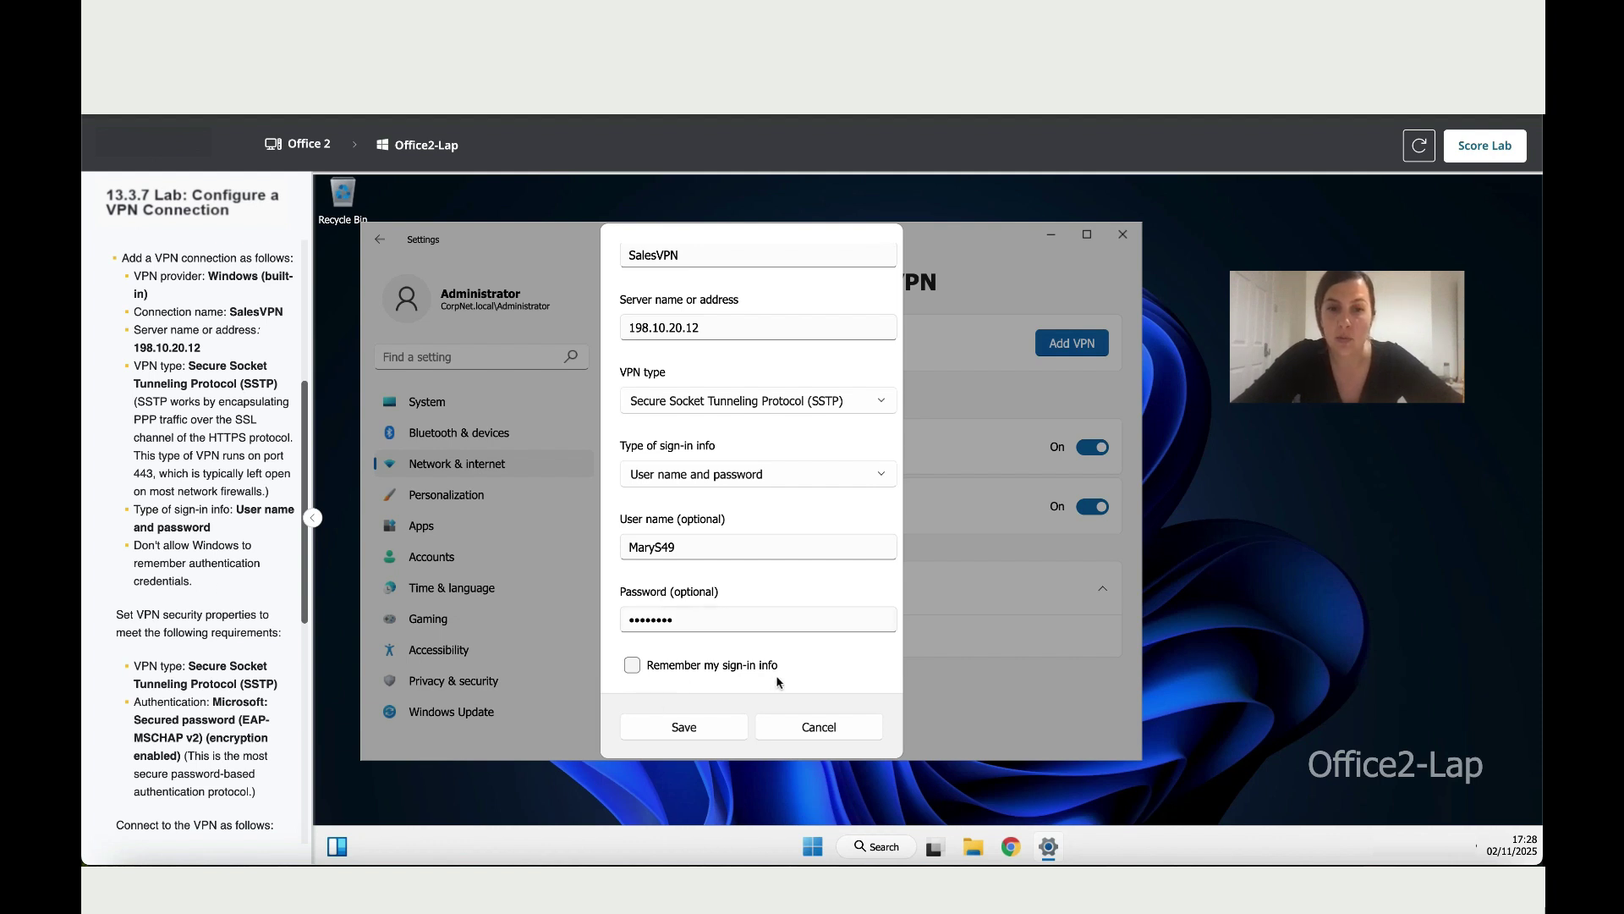
pyautogui.click(699, 729)
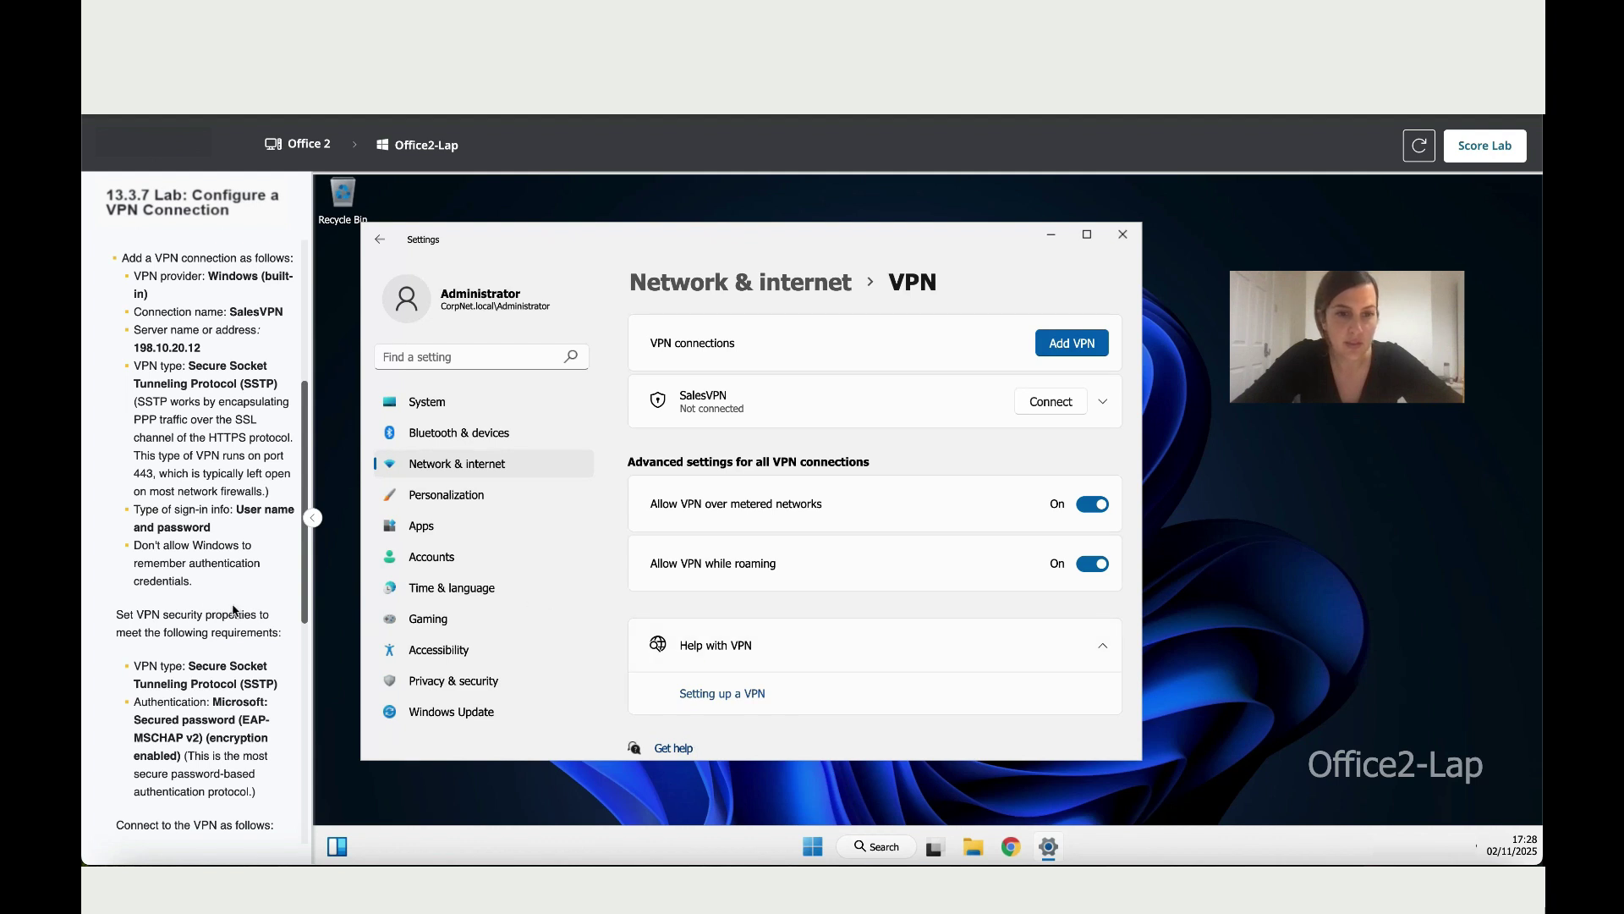
# Go back to Network & internet and open Advanced network settings down to Related settings.
pyautogui.scroll(2, 196, 592)
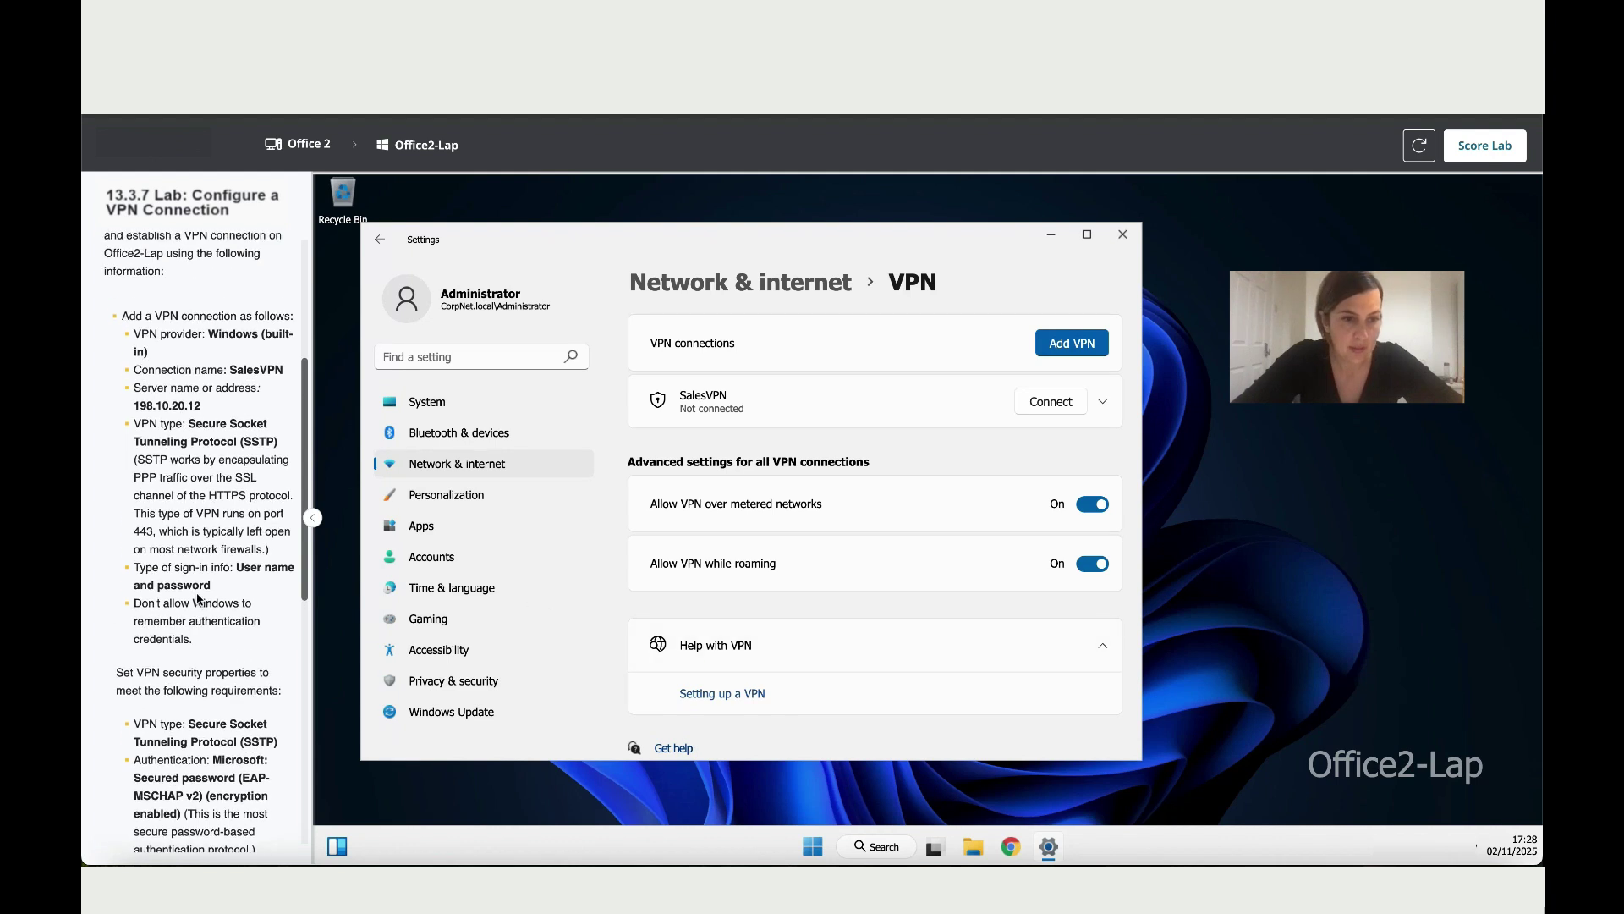
pyautogui.scroll(-5, 198, 599)
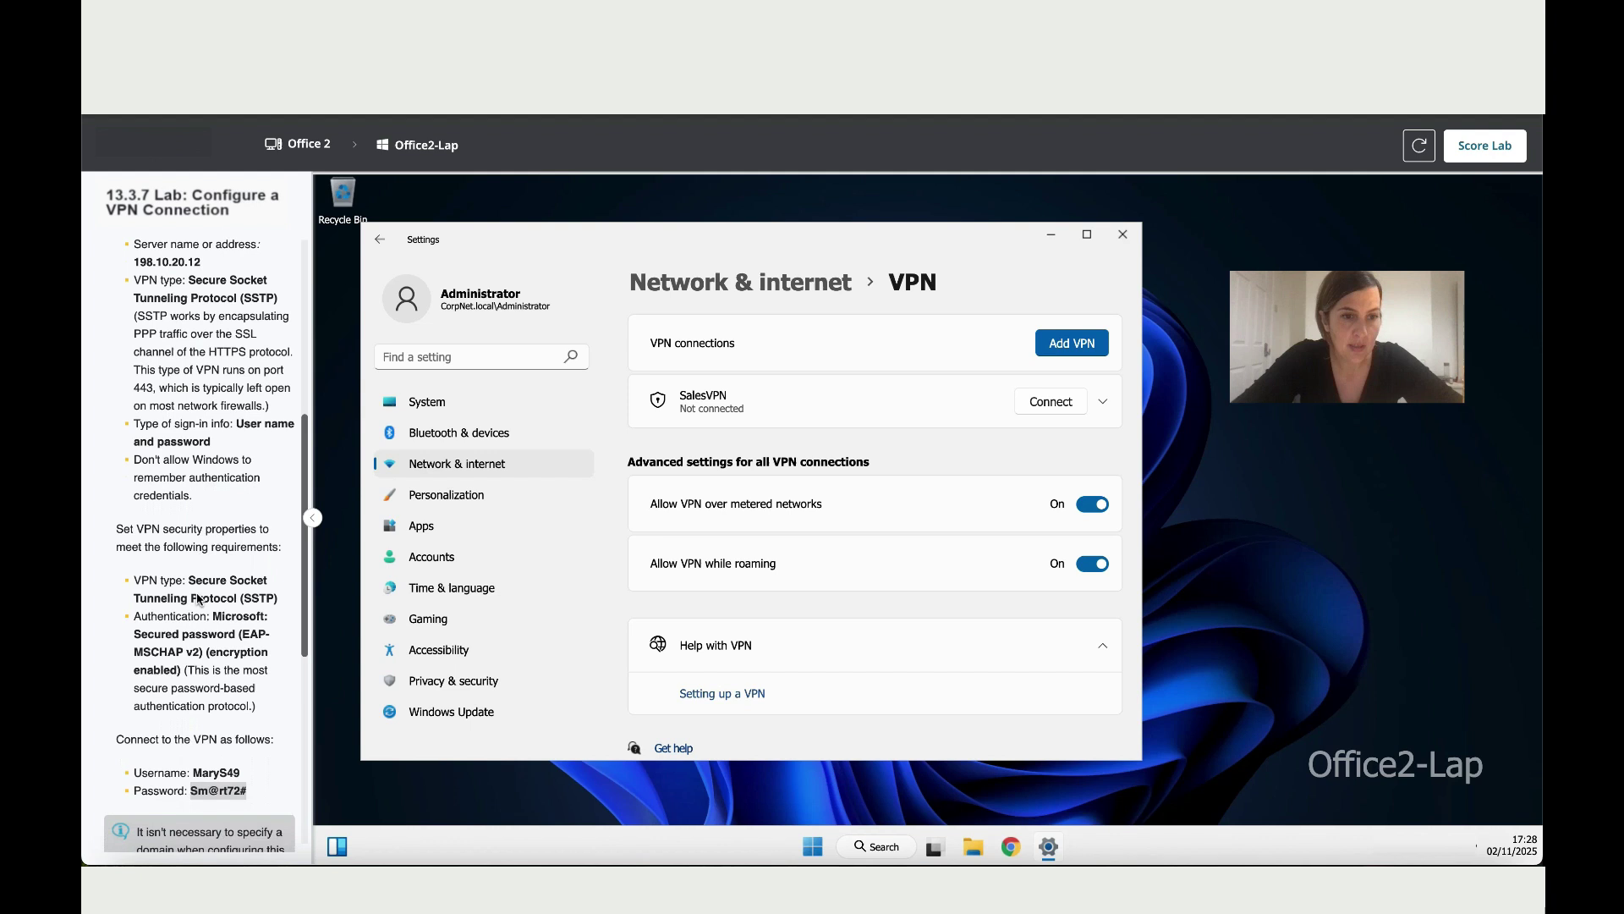
pyautogui.scroll(-1, 197, 599)
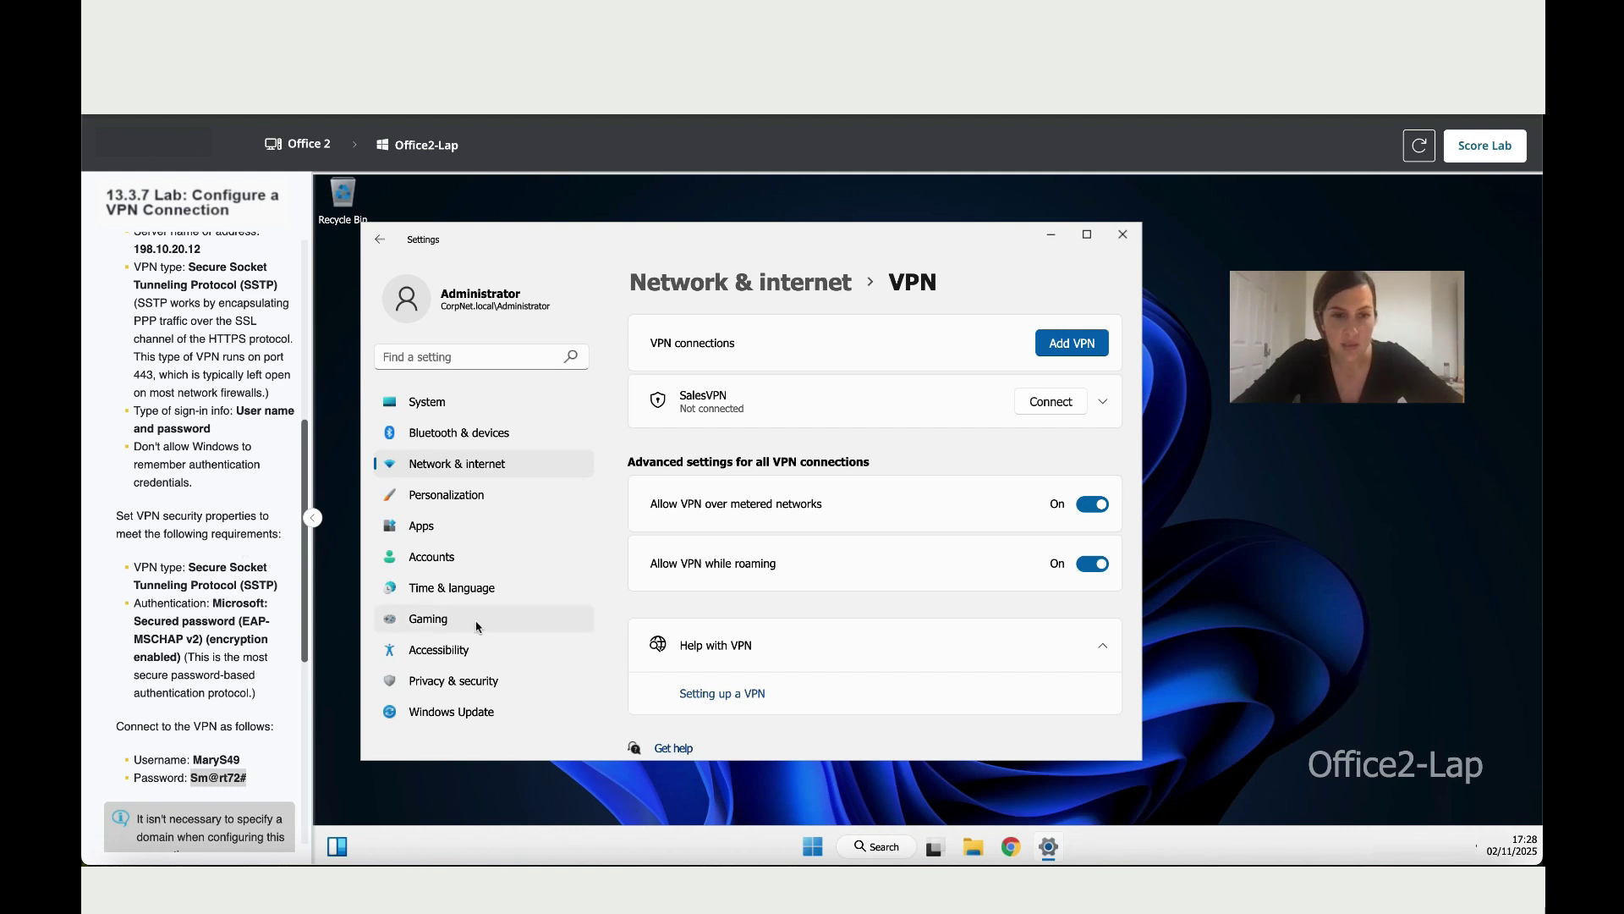
pyautogui.click(498, 471)
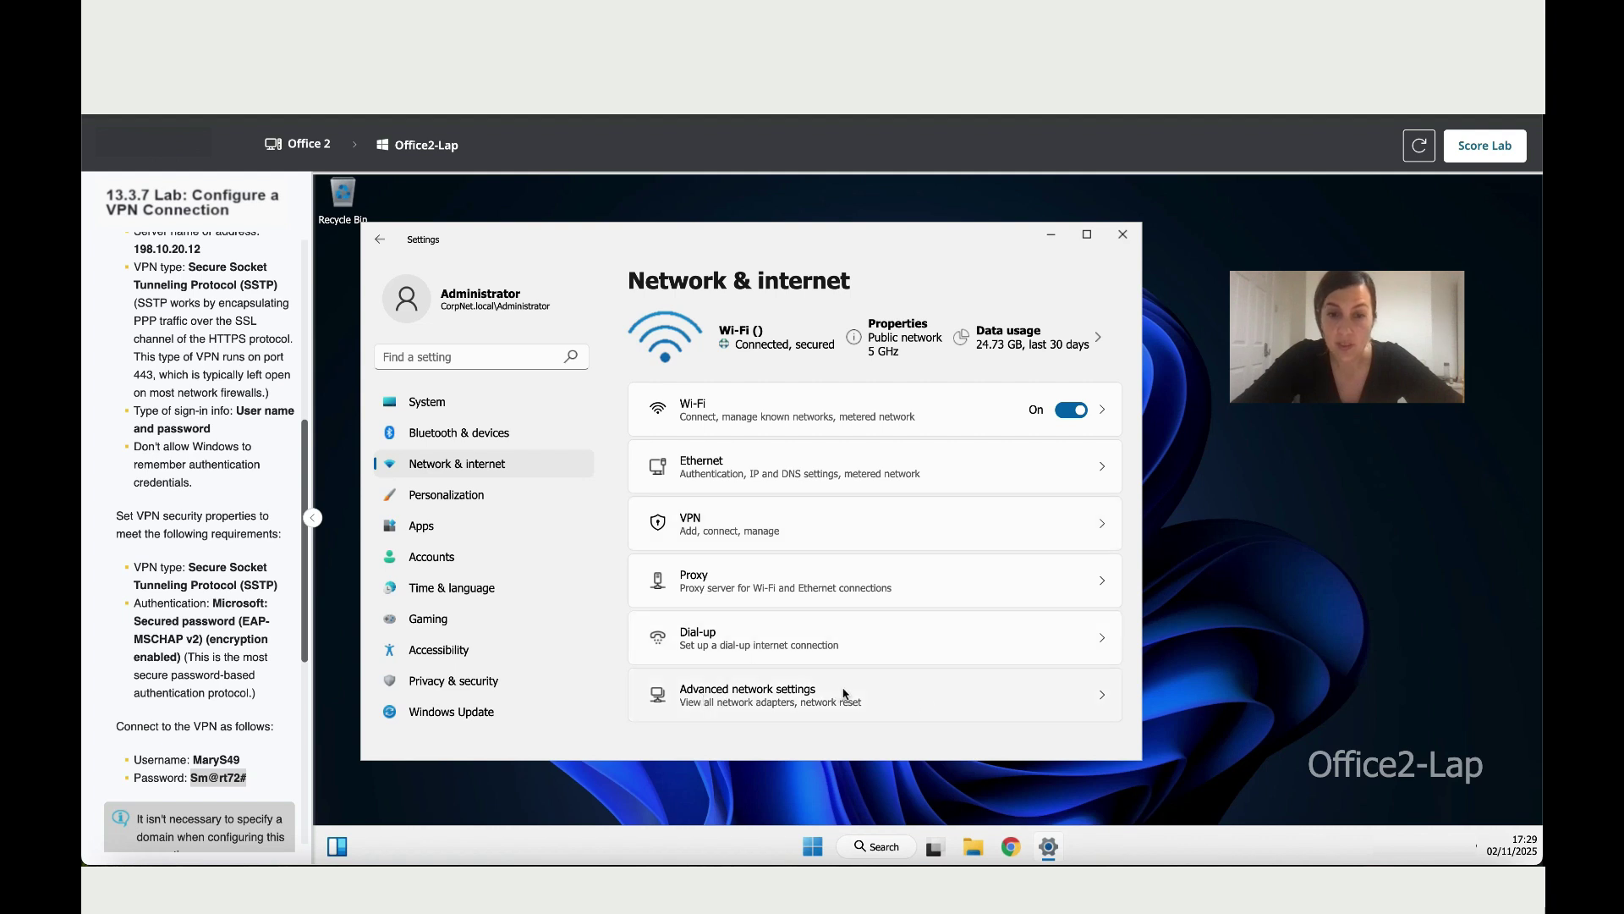
pyautogui.click(1100, 698)
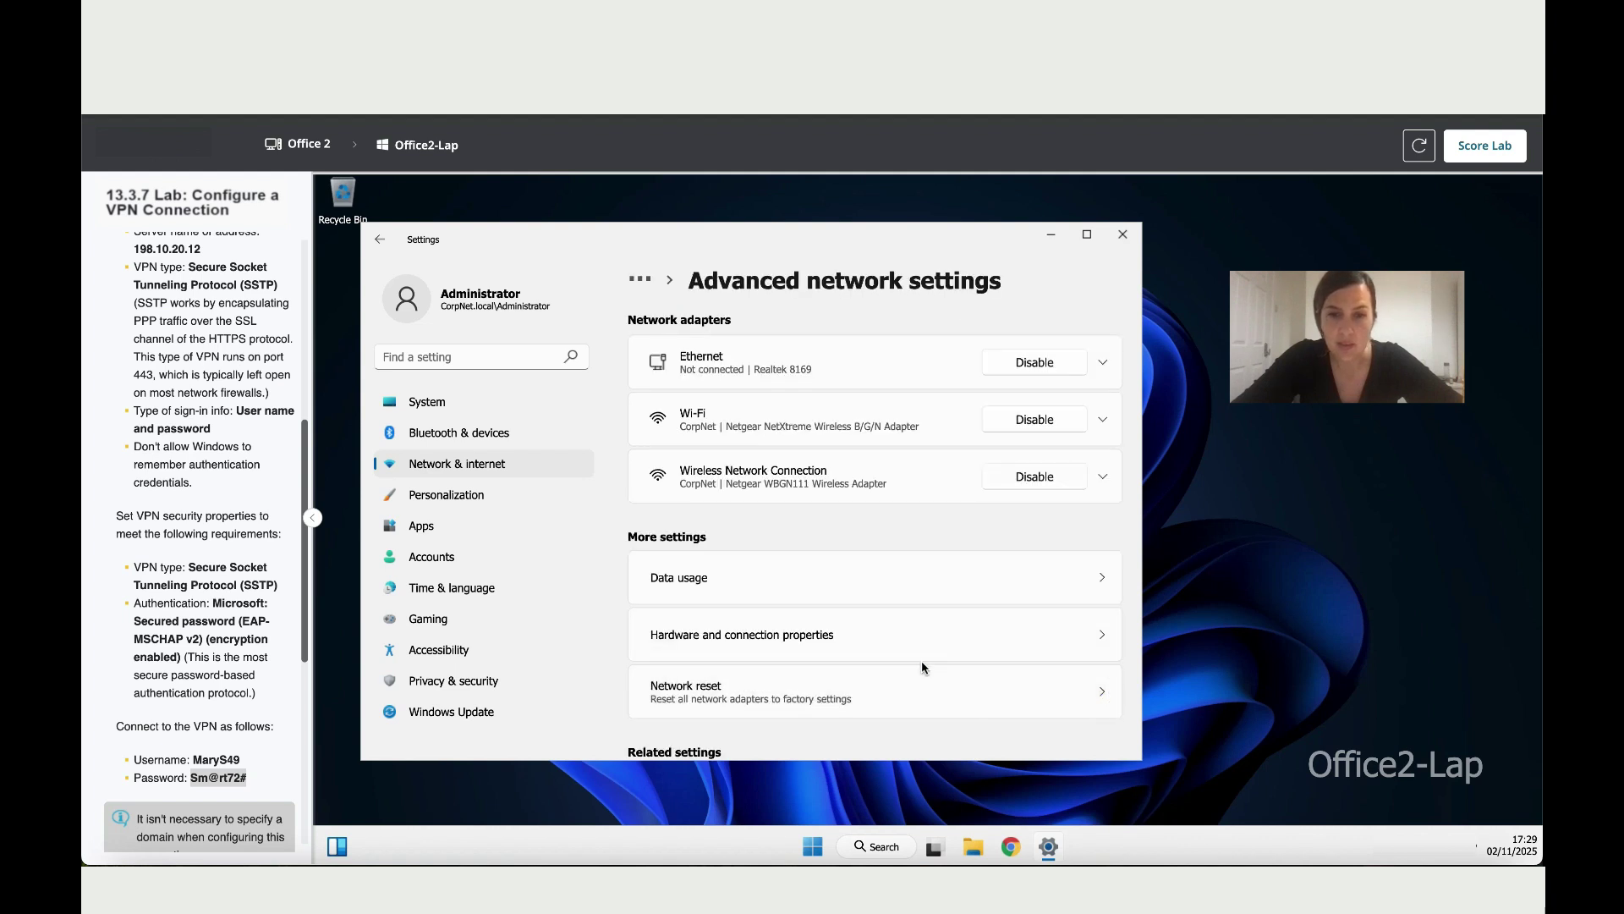
pyautogui.scroll(-3, 921, 661)
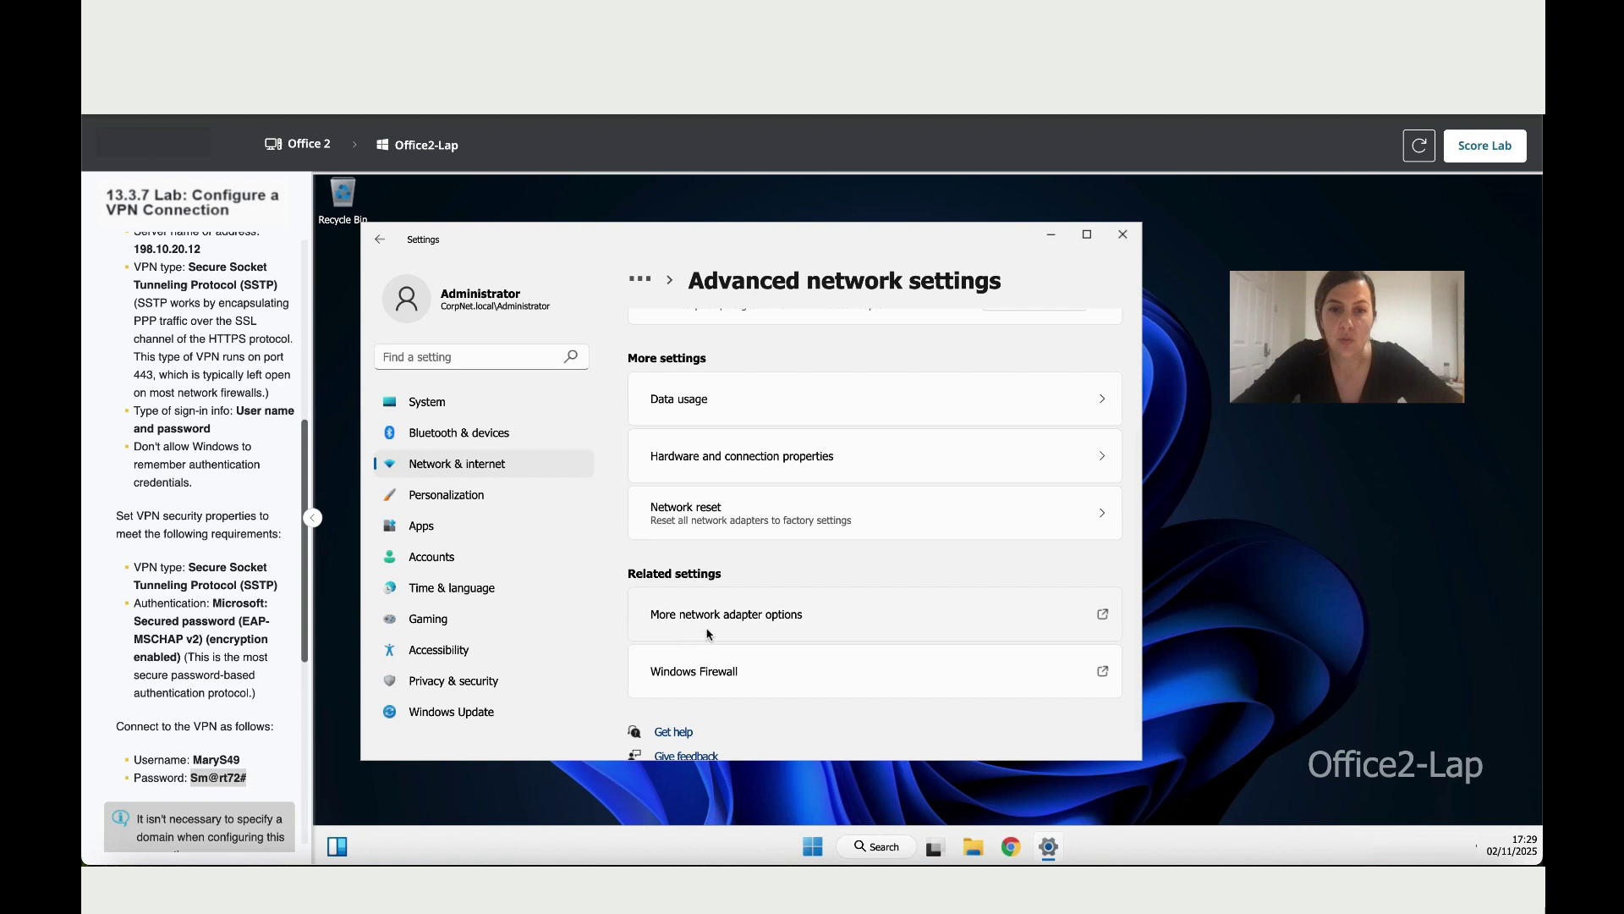
# Open SalesVPN's properties on the Security tab from More network adapter options.
pyautogui.click(782, 620)
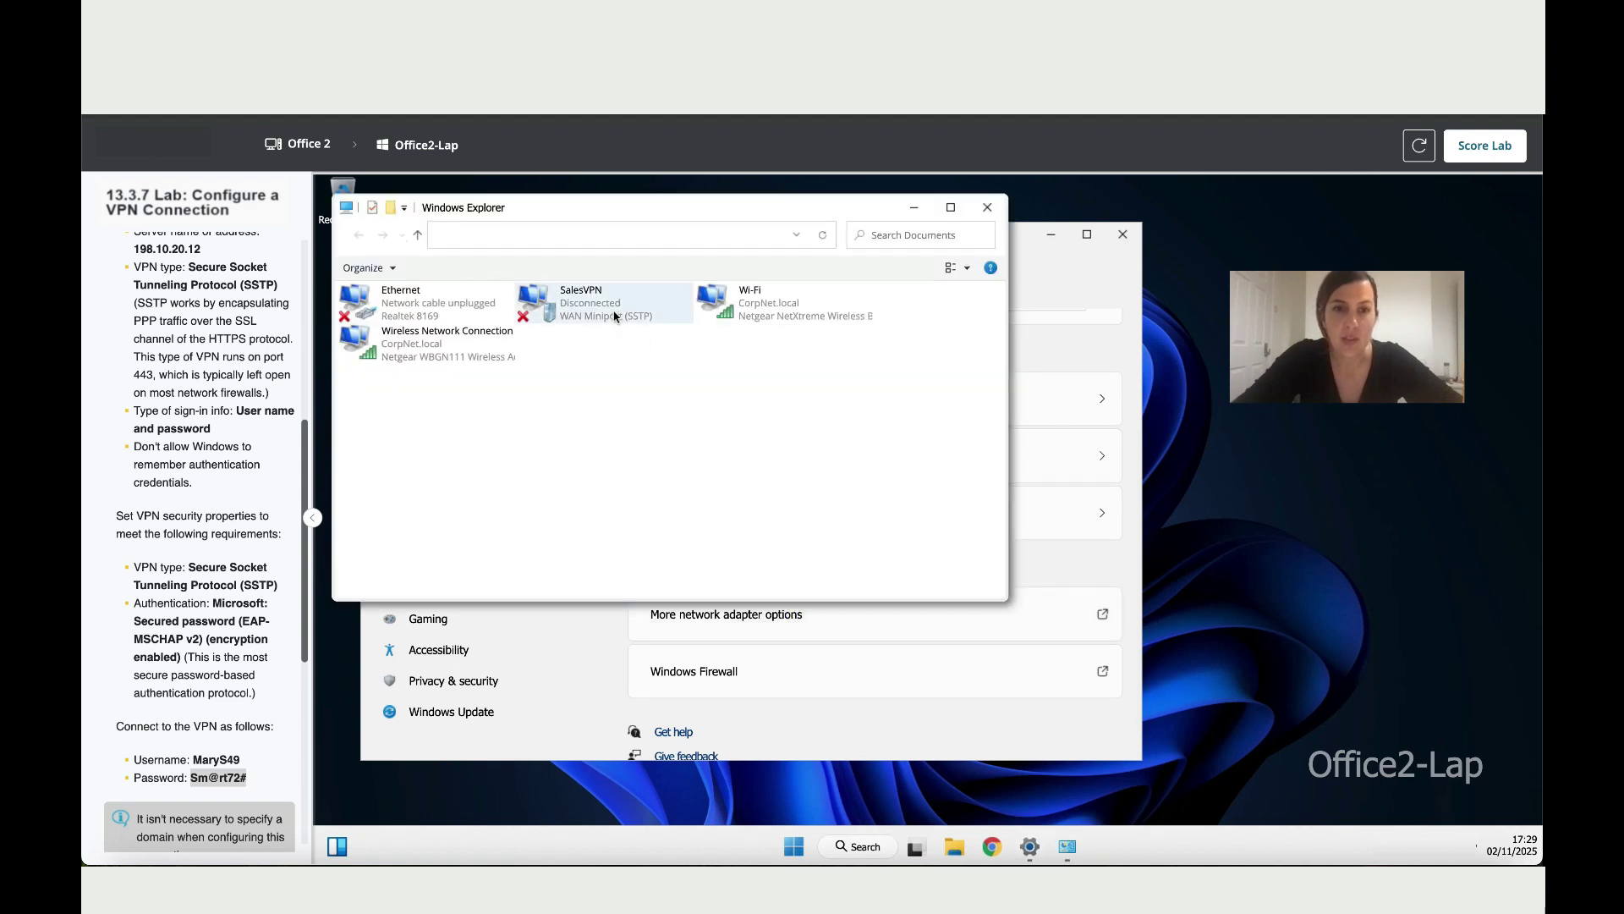
pyautogui.click(615, 316)
pyautogui.rightClick(615, 316)
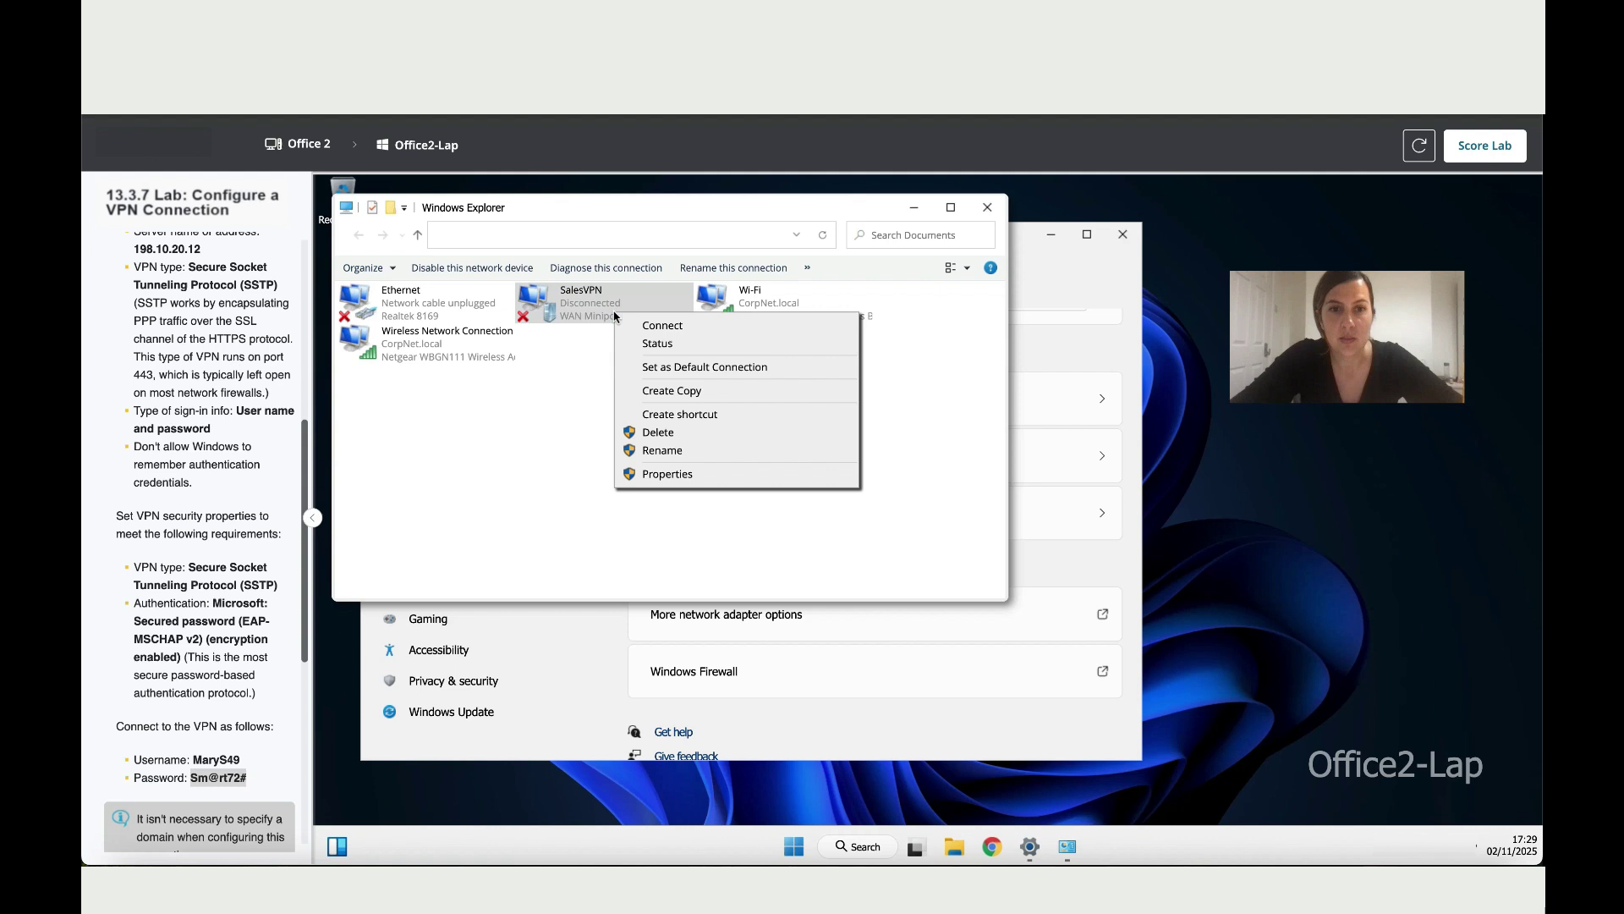
pyautogui.click(648, 475)
pyautogui.click(472, 252)
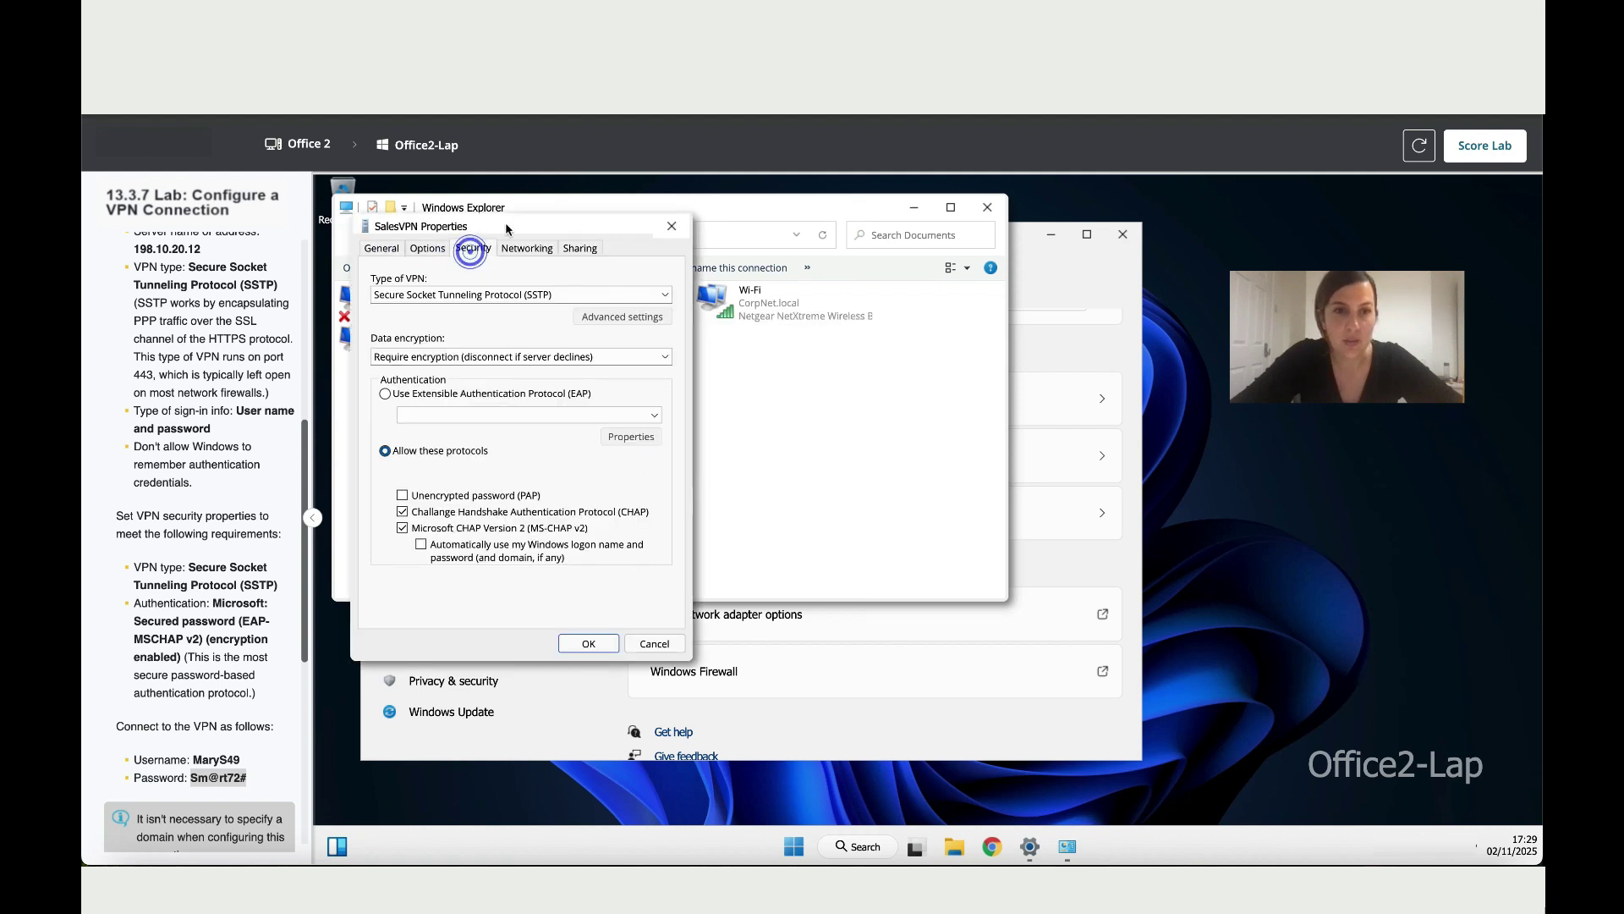
pyautogui.moveTo(507, 225); pyautogui.dragTo(780, 228)
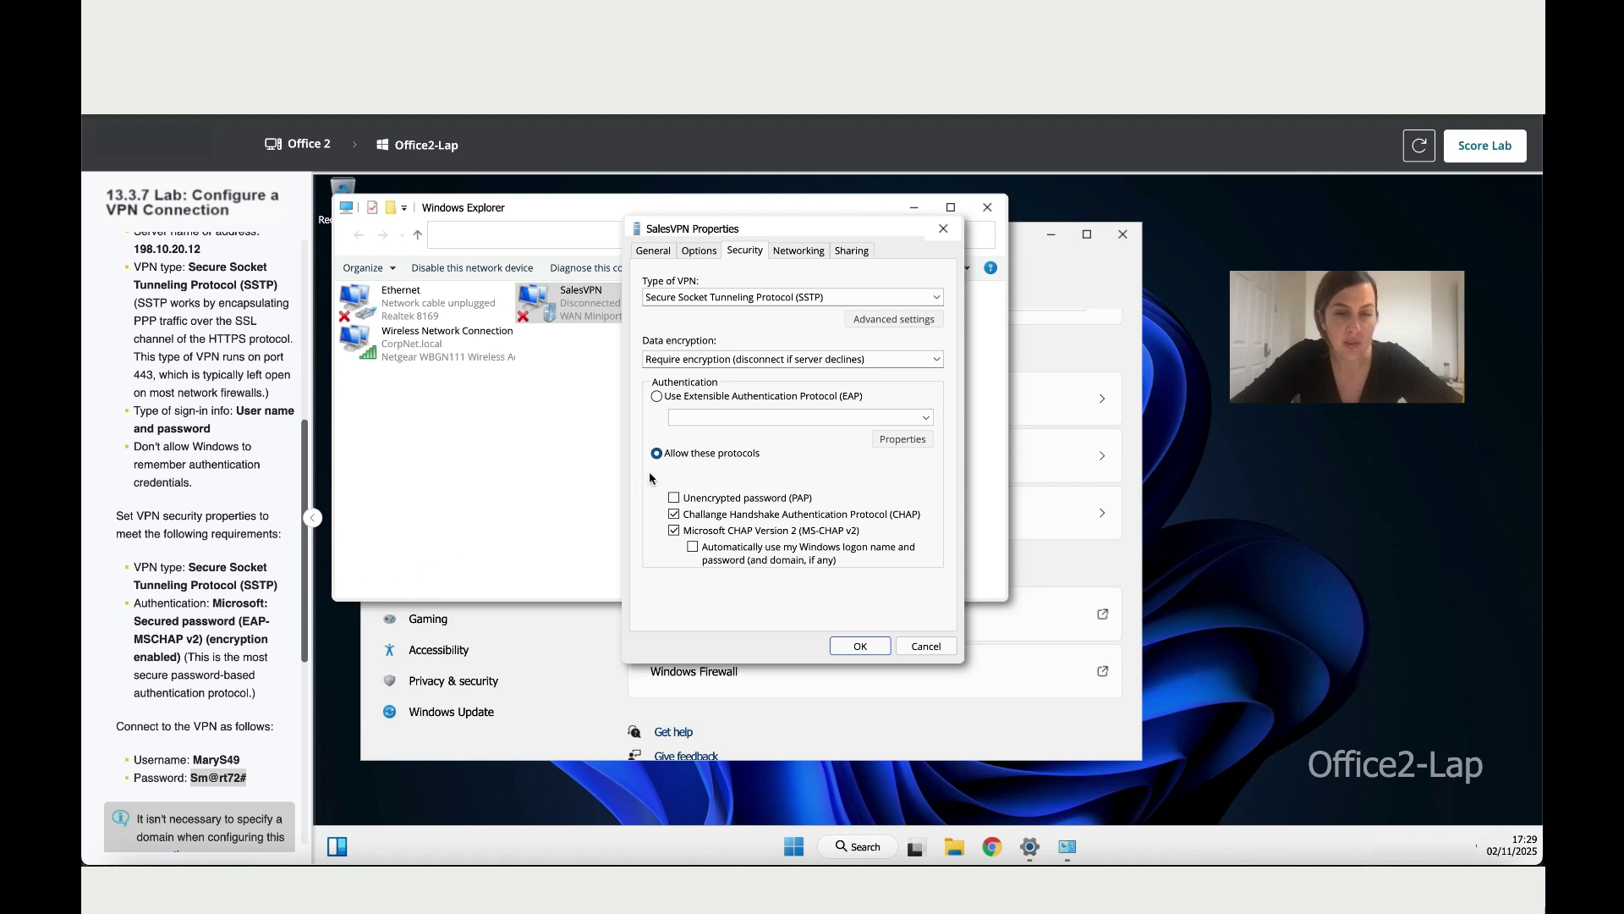
# Set authentication to EAP with Microsoft: Secured password (EAP-MSCHAP v2) and confirm.
pyautogui.click(657, 398)
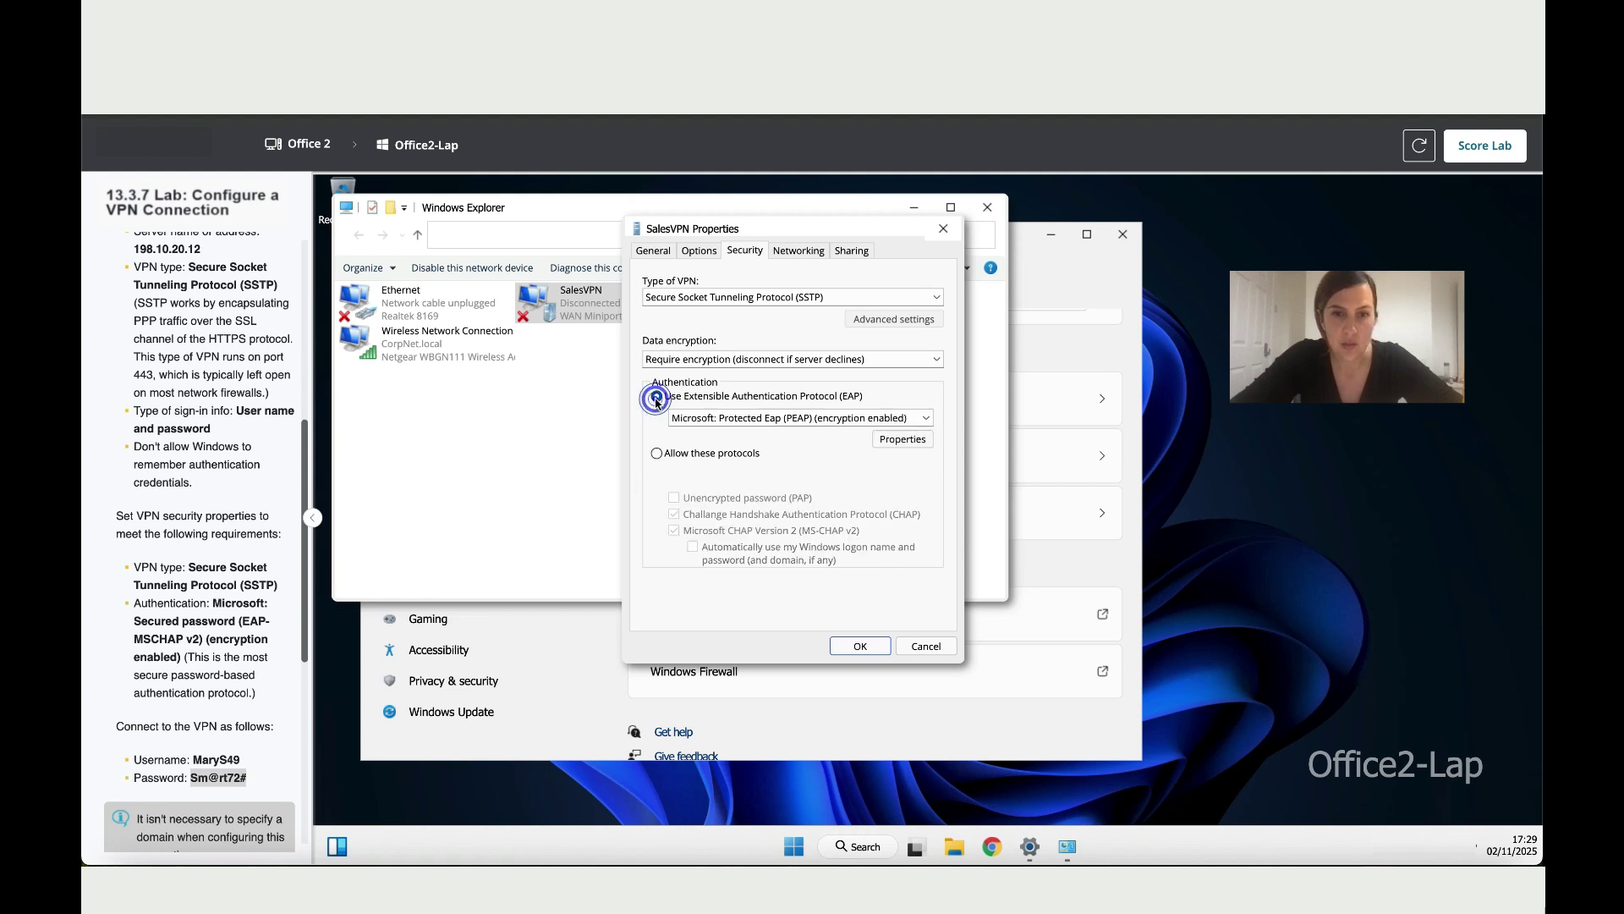
pyautogui.click(724, 417)
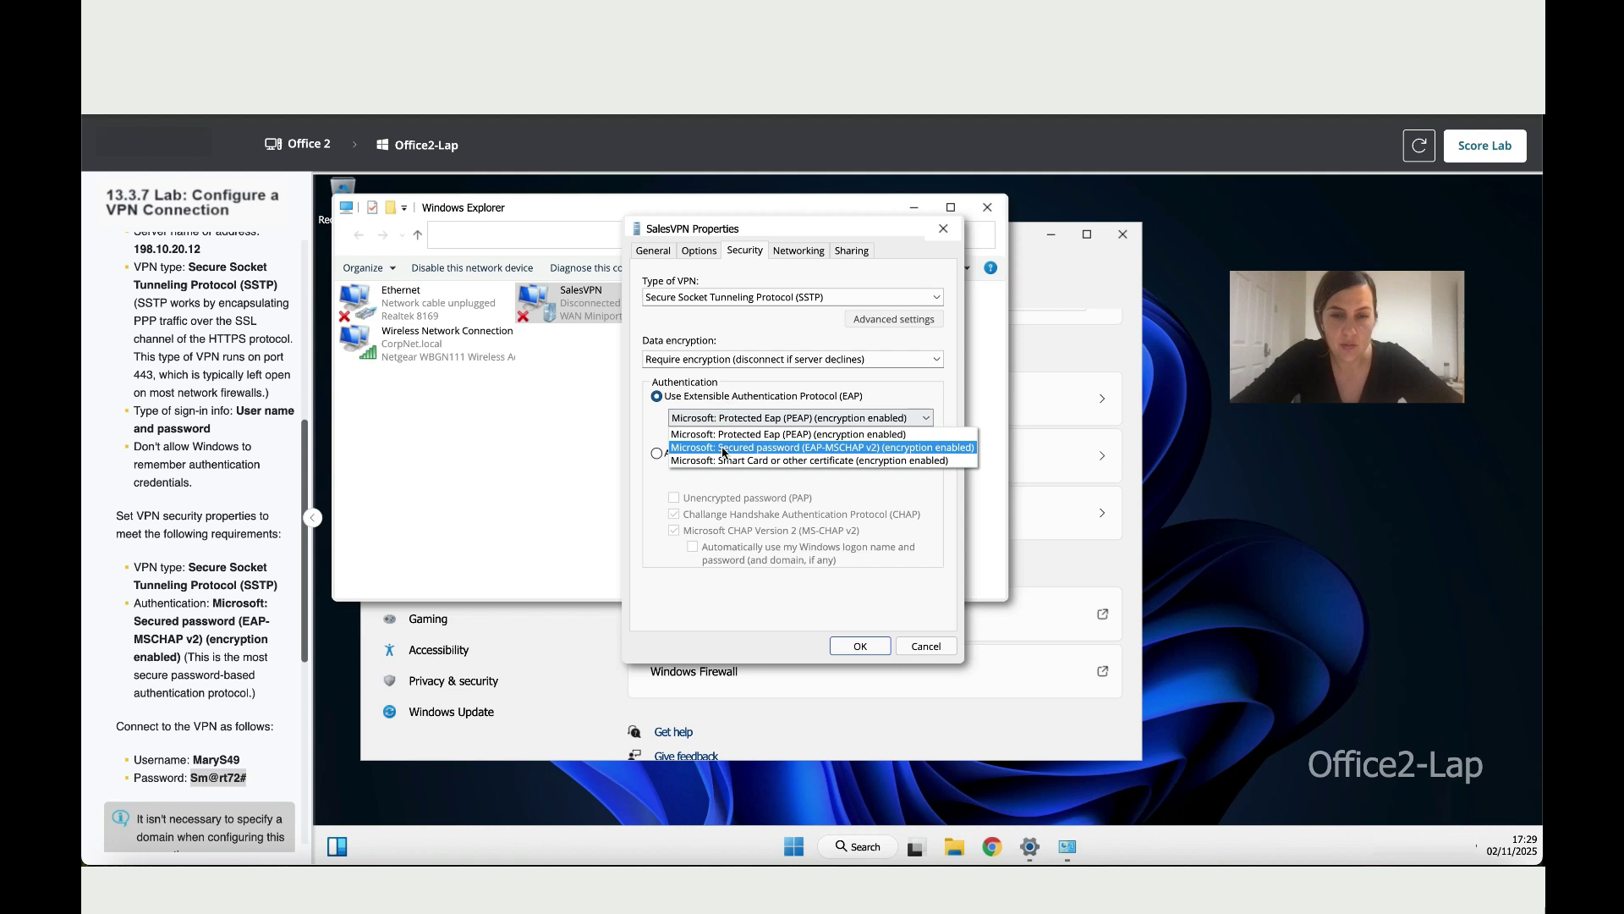
pyautogui.click(724, 448)
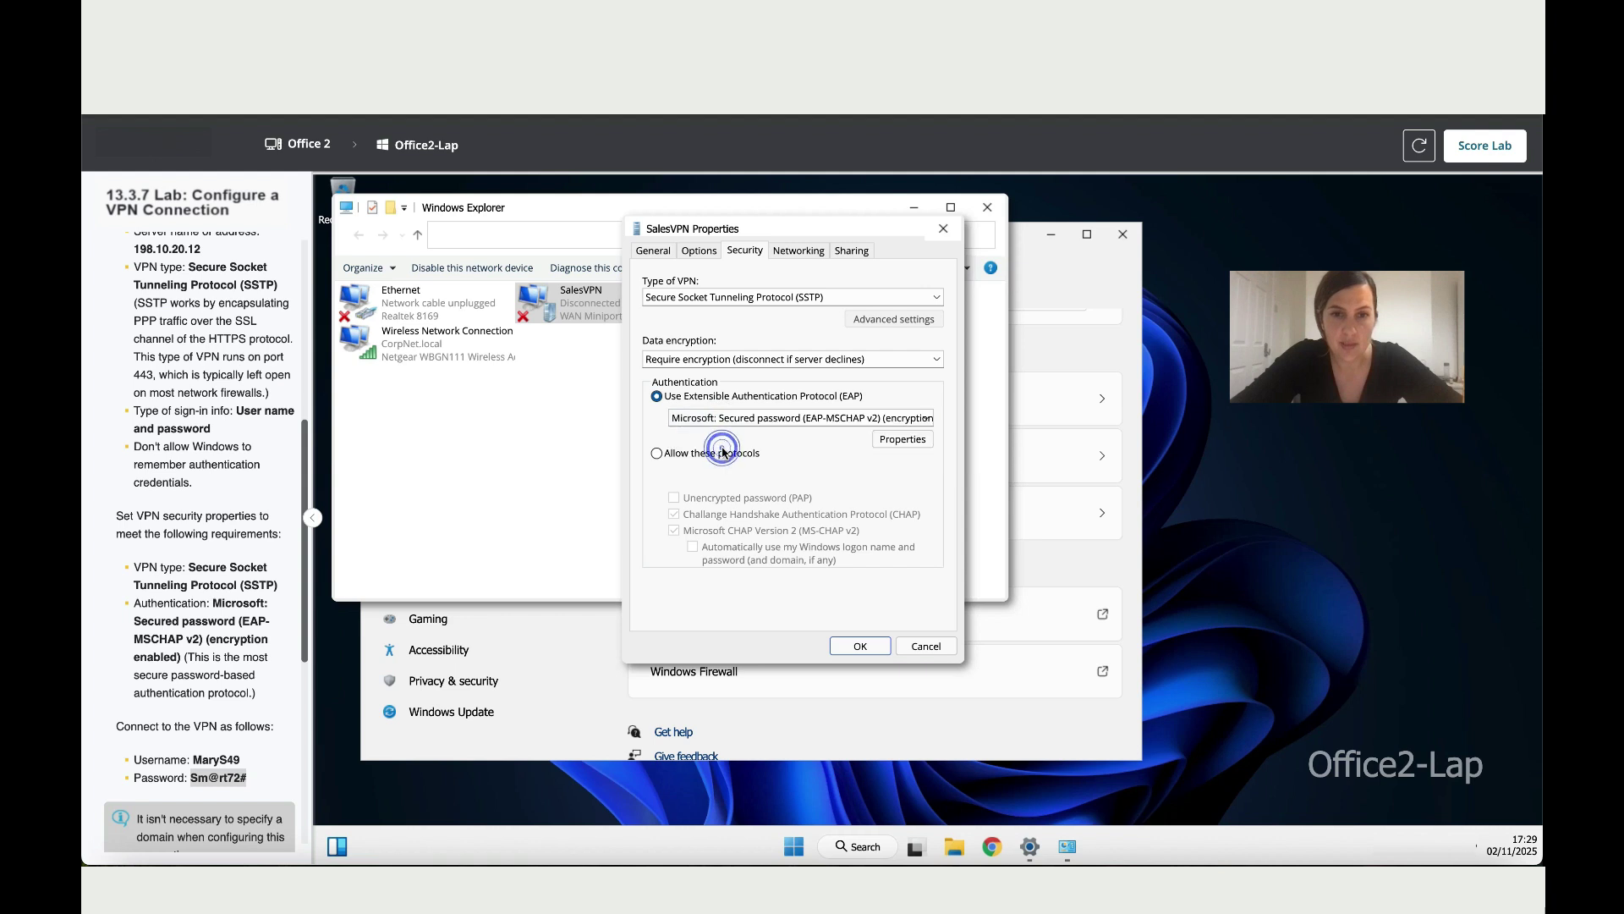
pyautogui.click(860, 645)
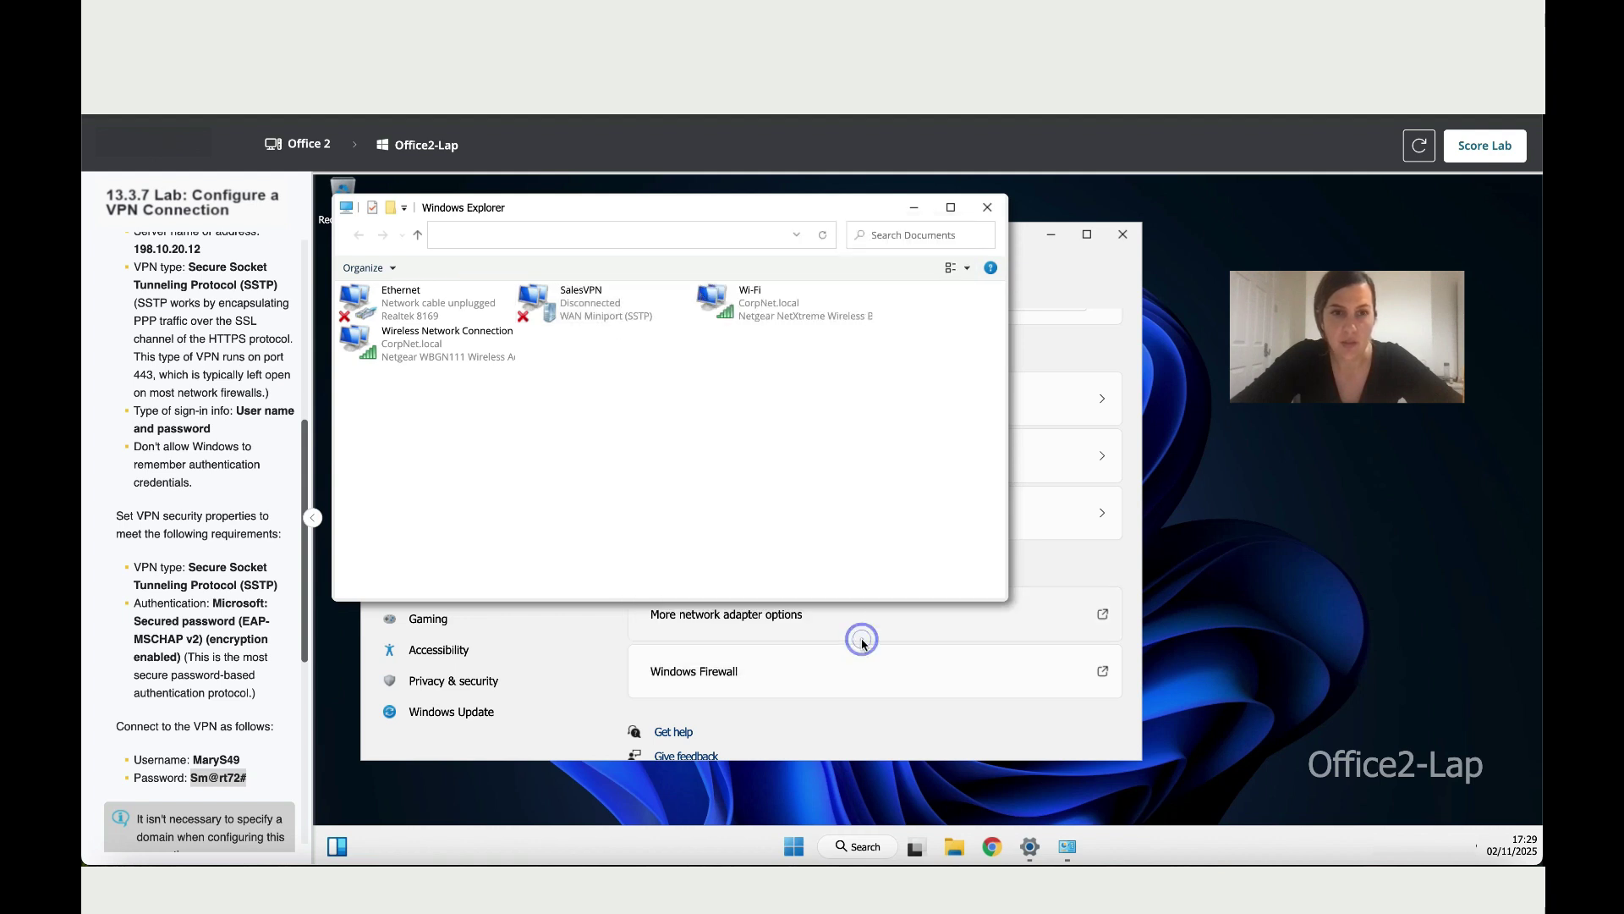
# Return to the Settings VPN page and start connecting SalesVPN.
pyautogui.click(614, 643)
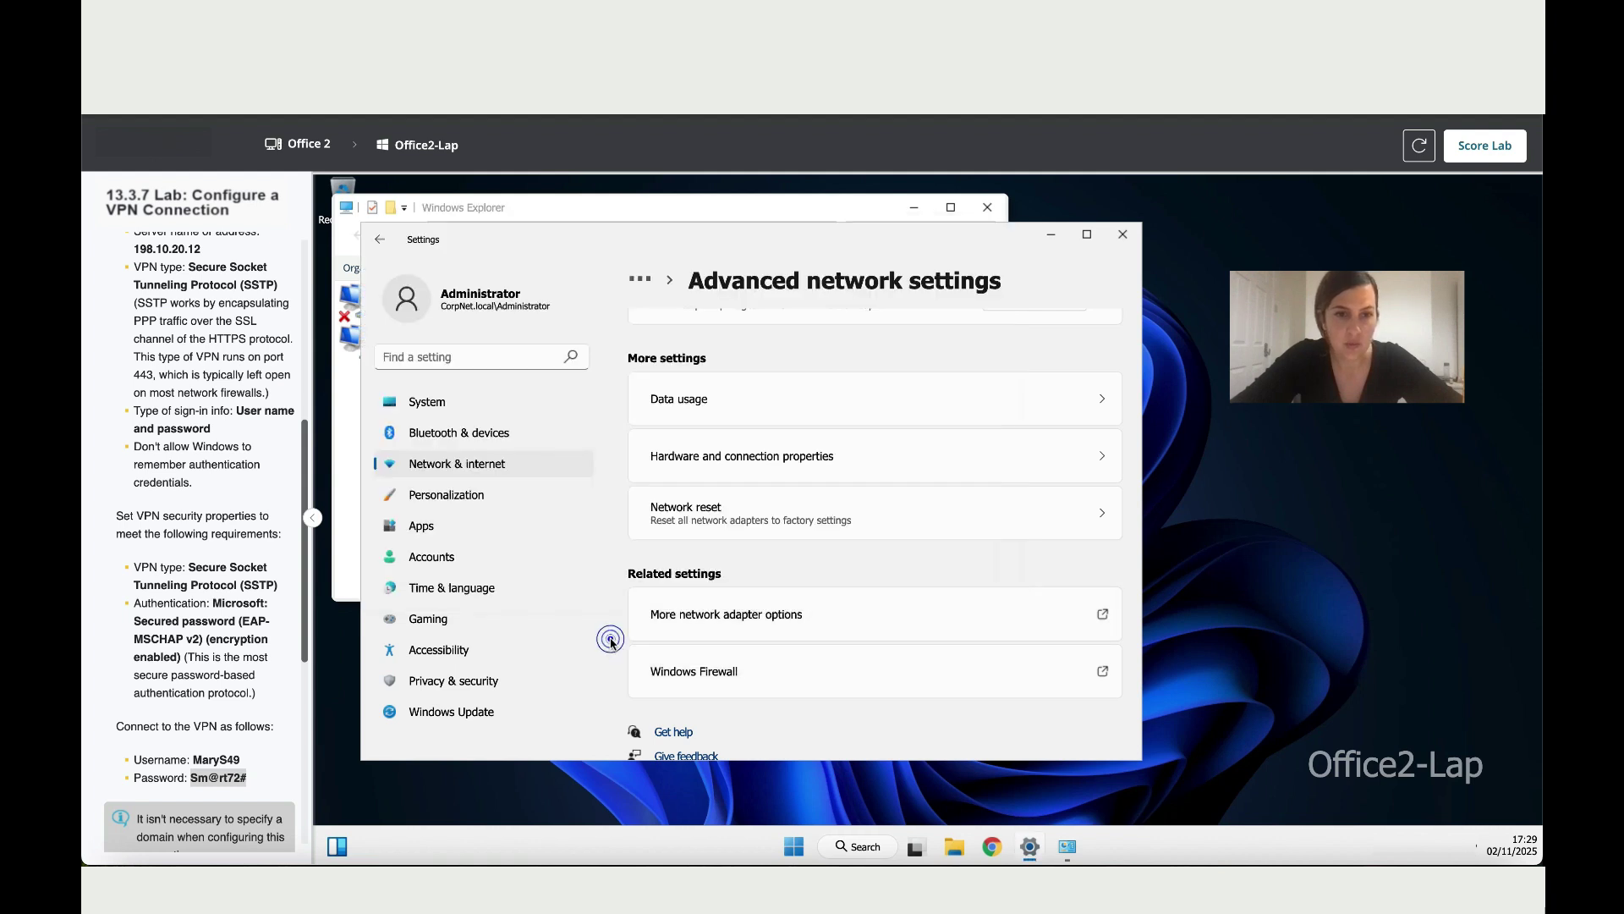
pyautogui.click(498, 467)
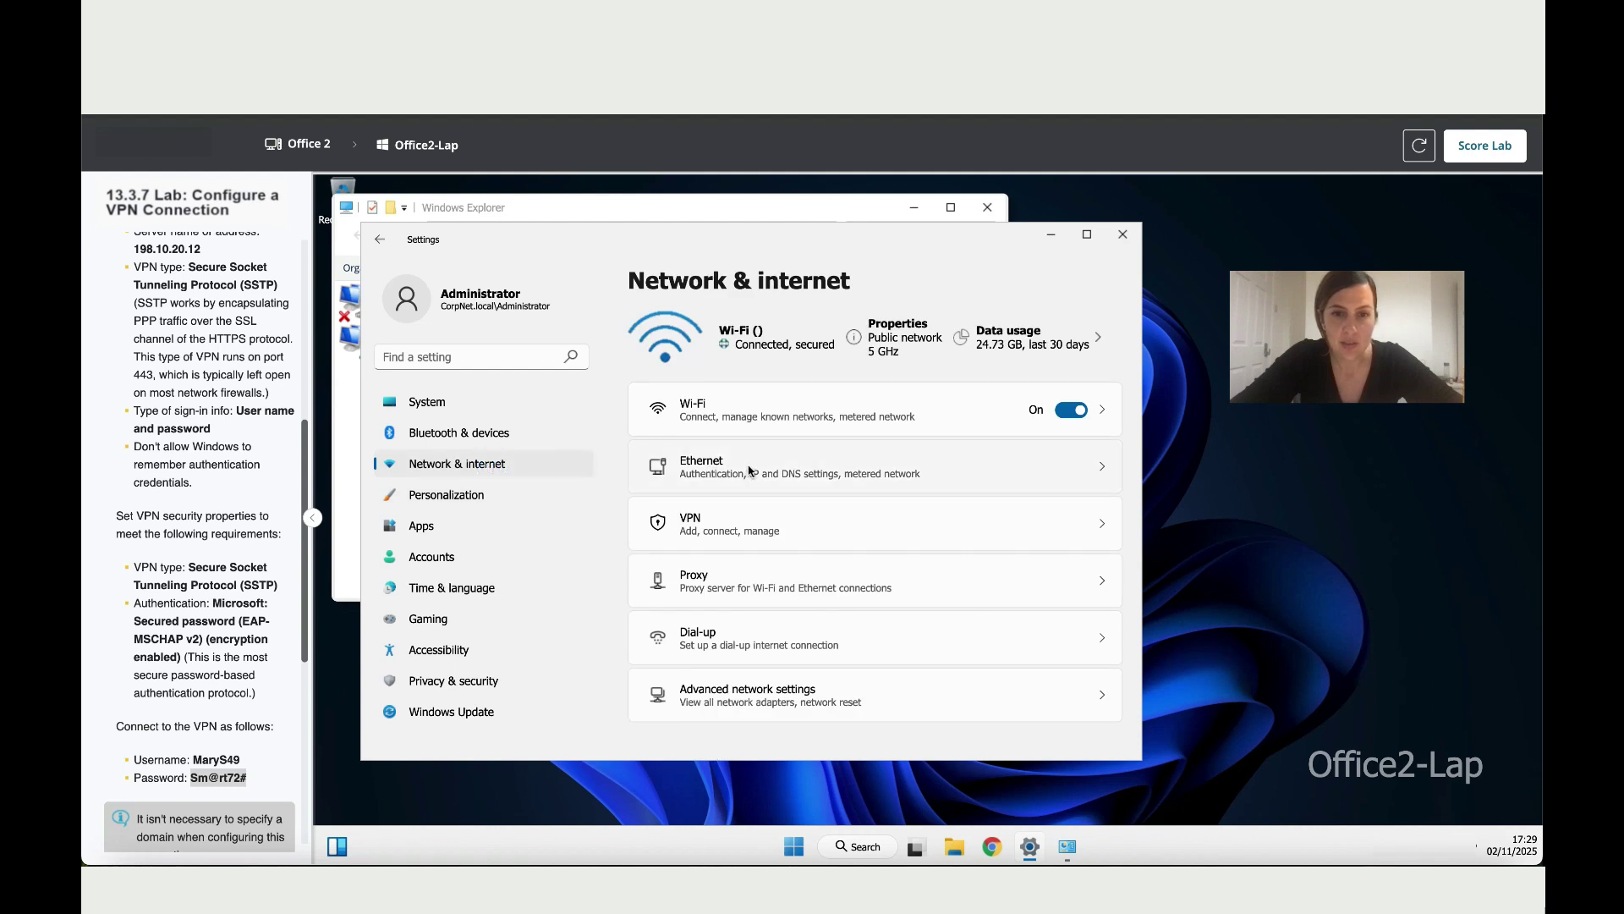
pyautogui.click(751, 524)
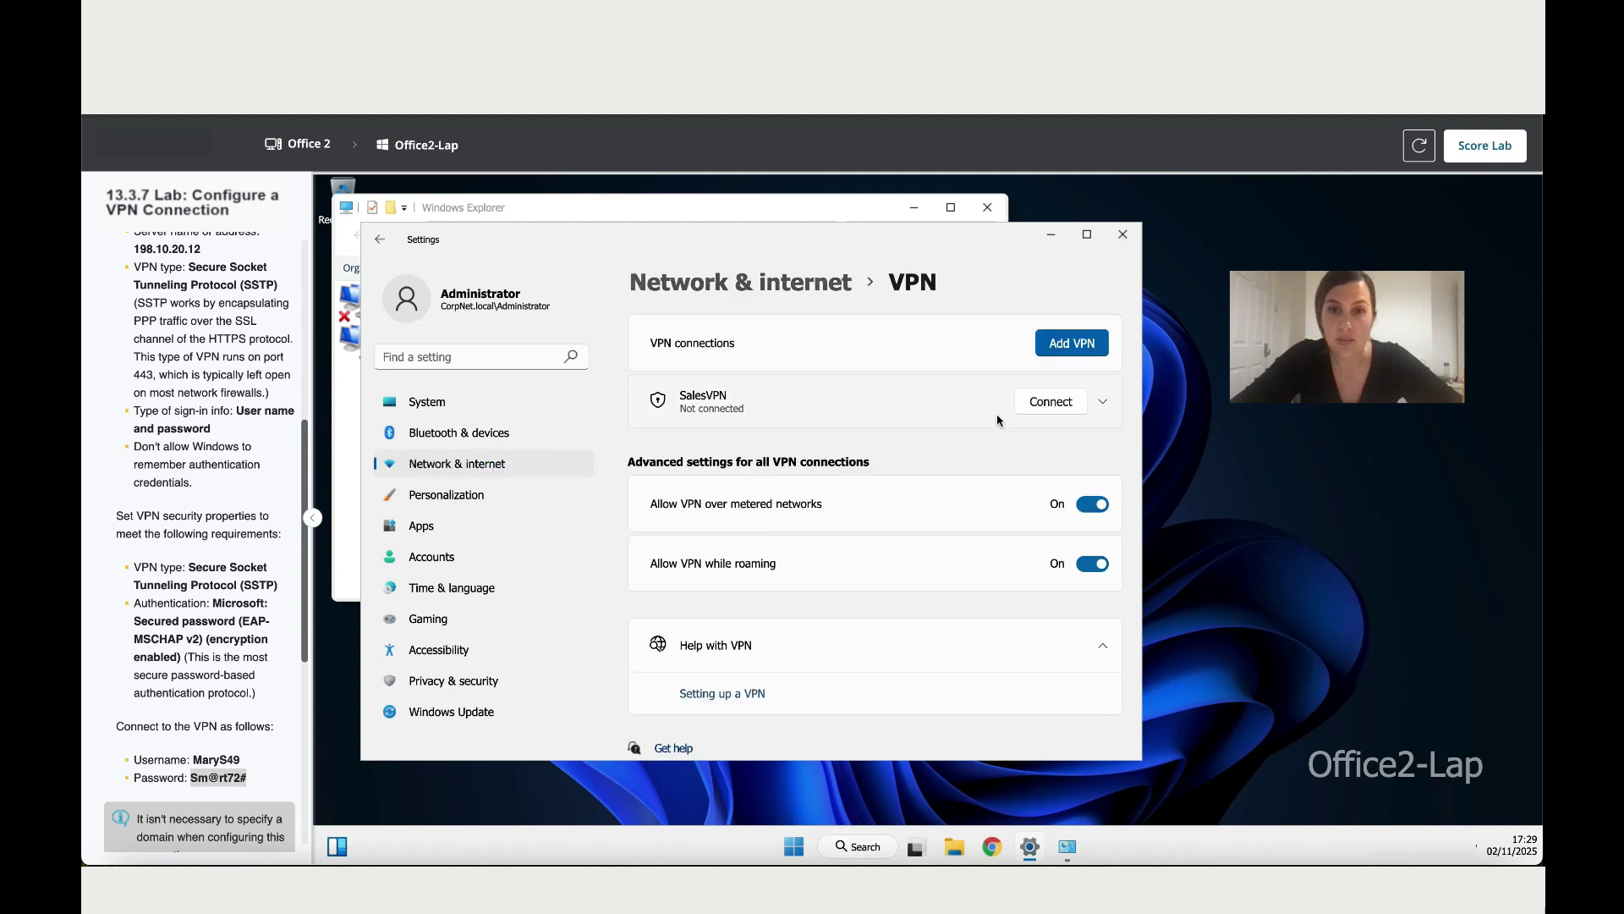
pyautogui.click(1042, 404)
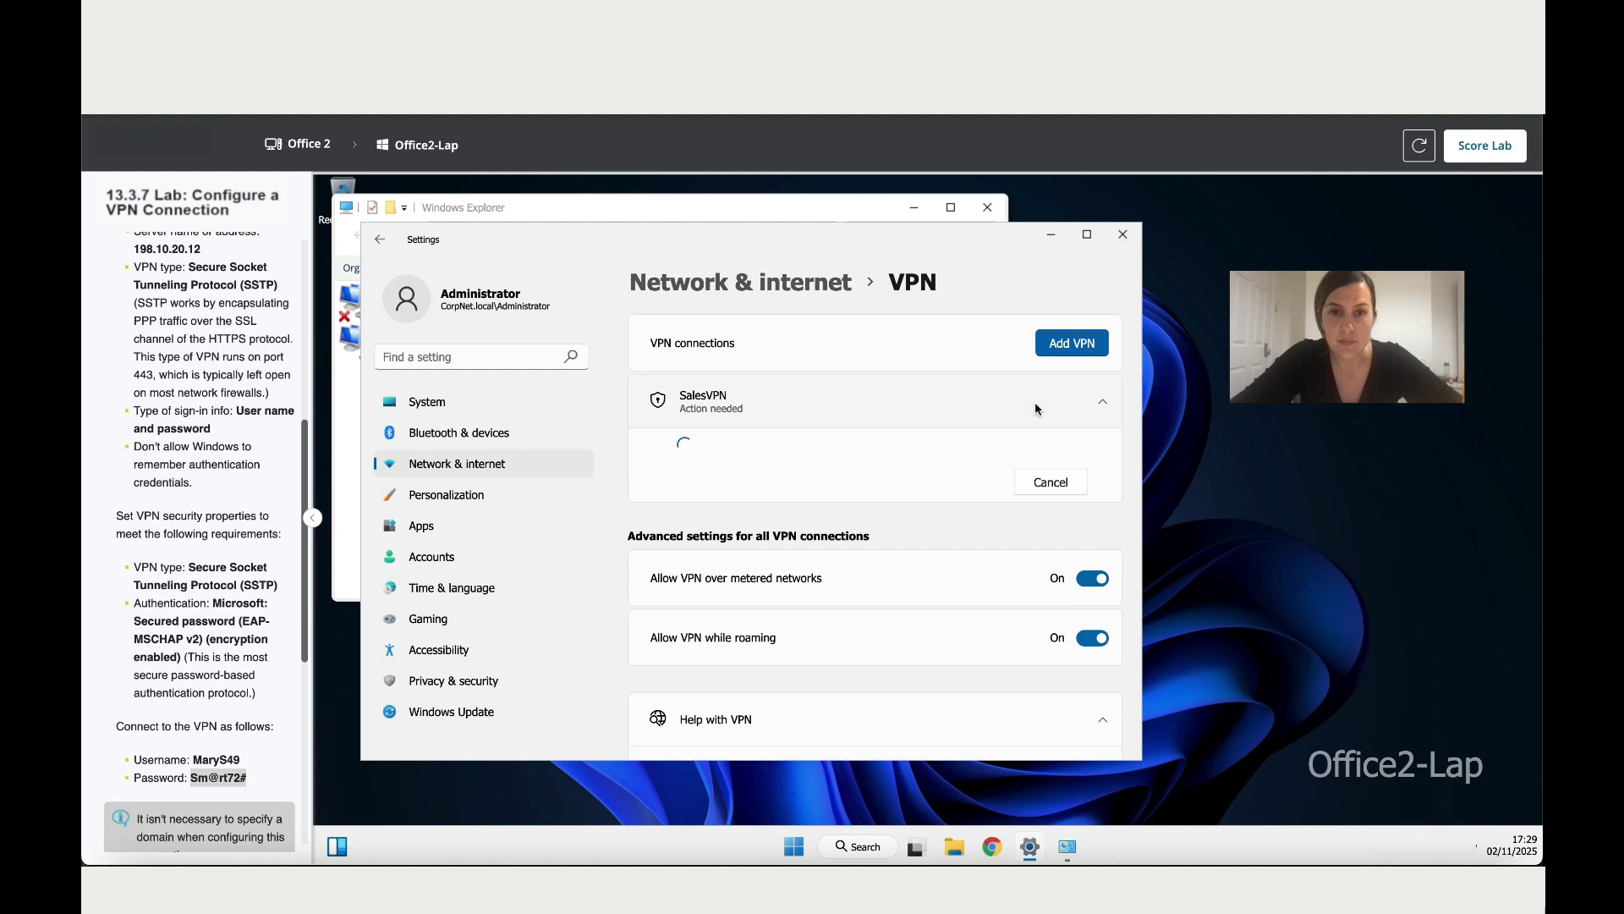
# Fill in the sign-in user name, copied from the lab instructions.
pyautogui.scroll(-1, 278, 627)
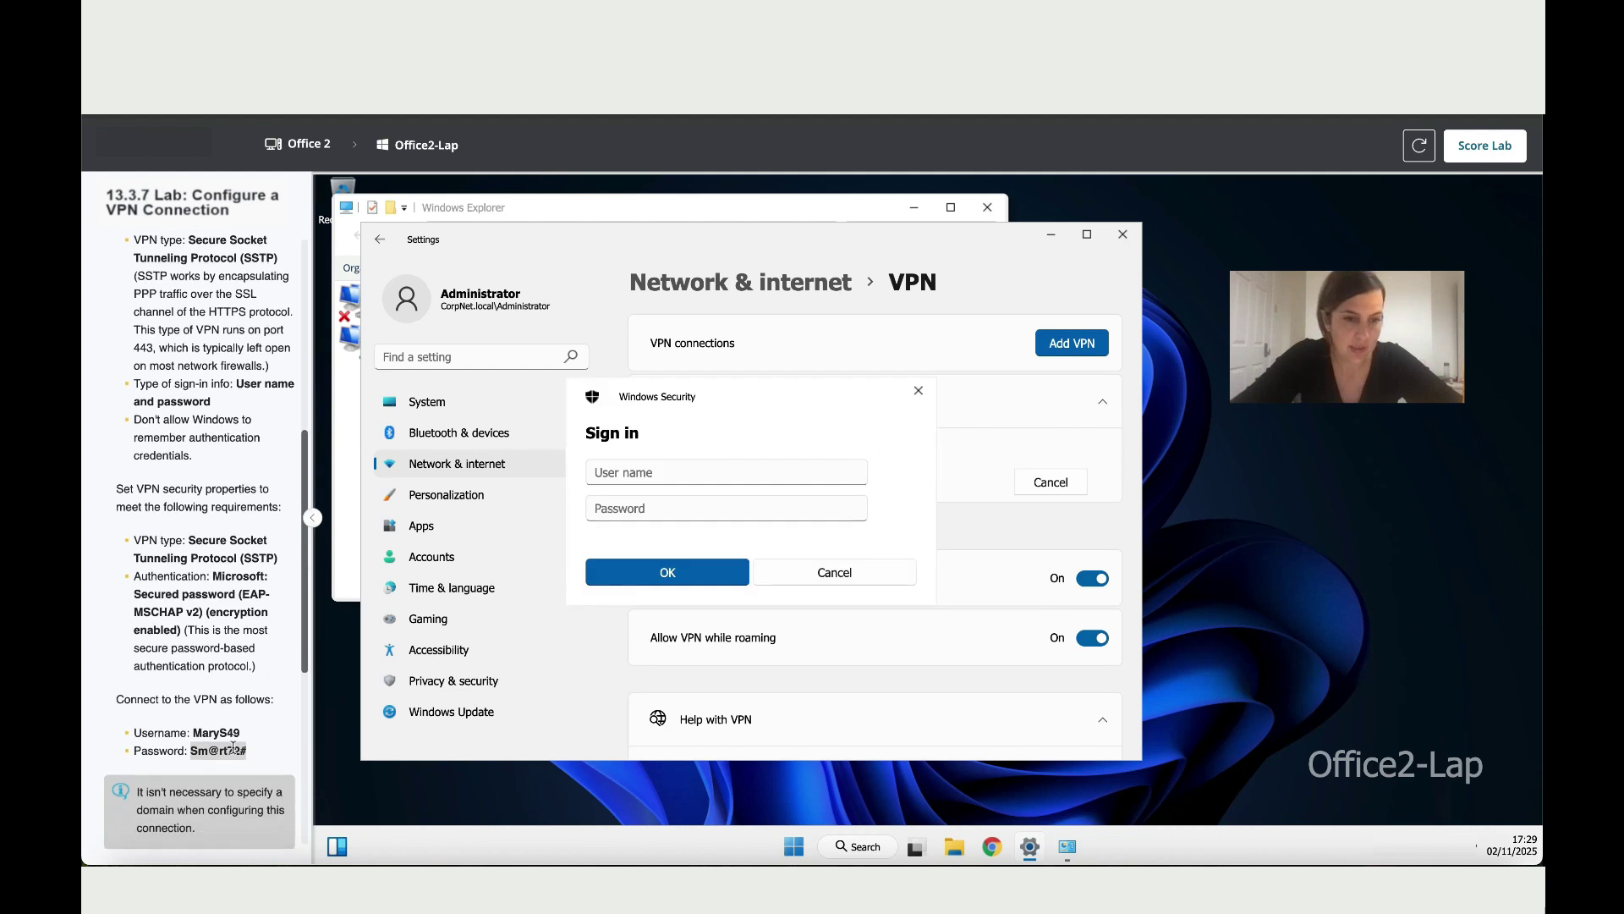
pyautogui.moveTo(243, 737); pyautogui.dragTo(194, 735)
pyautogui.hotkey('ctrl', 'c')
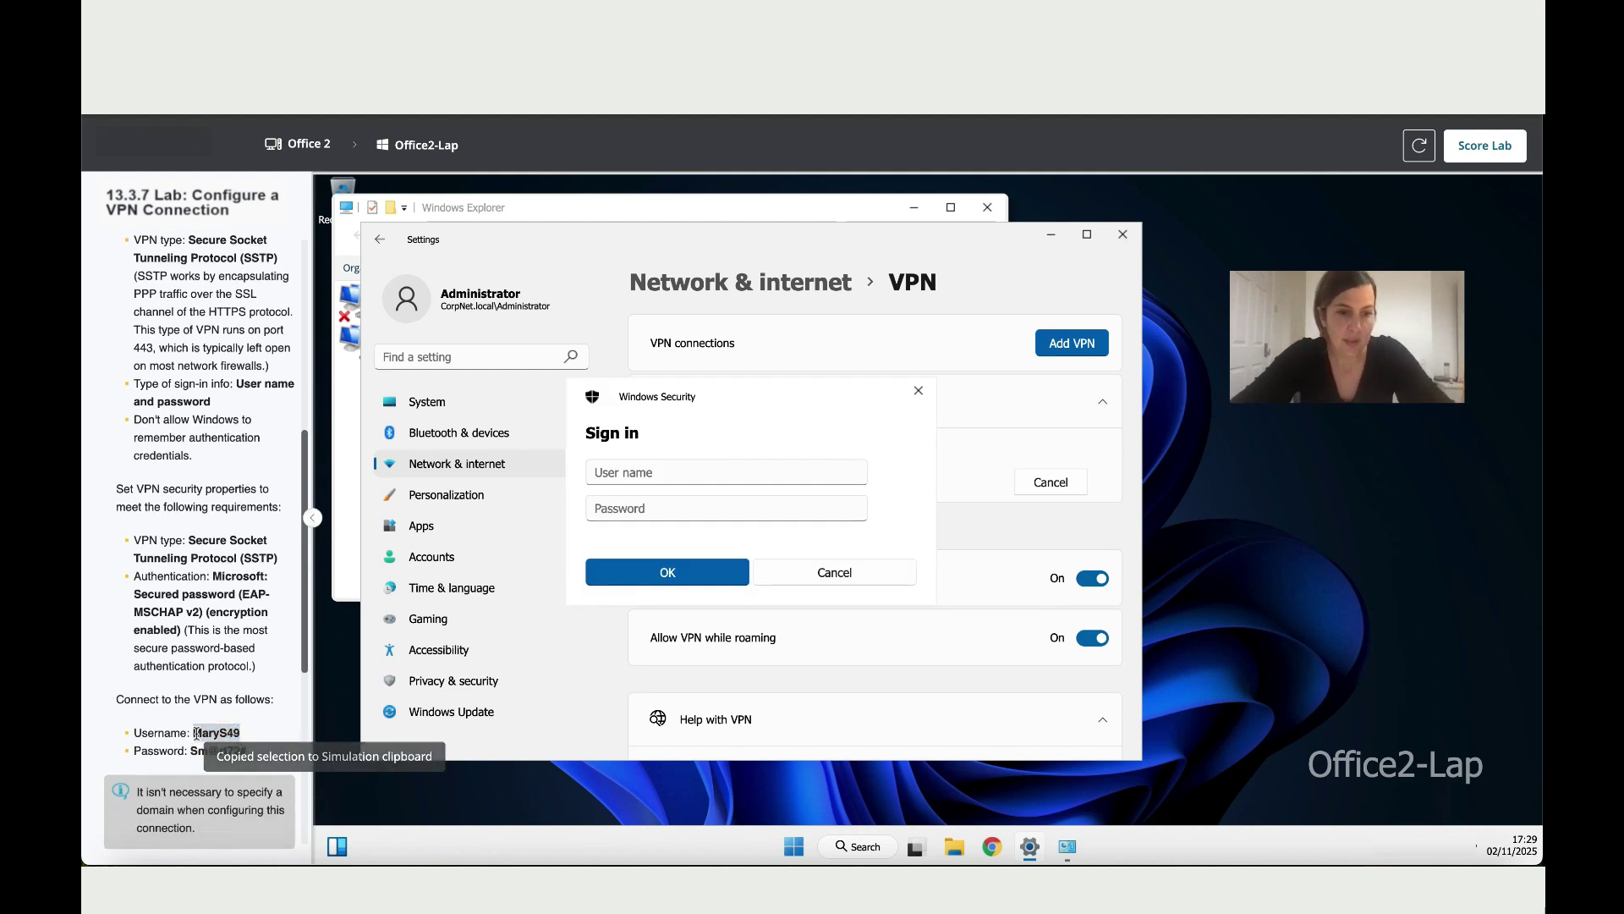
pyautogui.rightClick(196, 736)
pyautogui.click(266, 624)
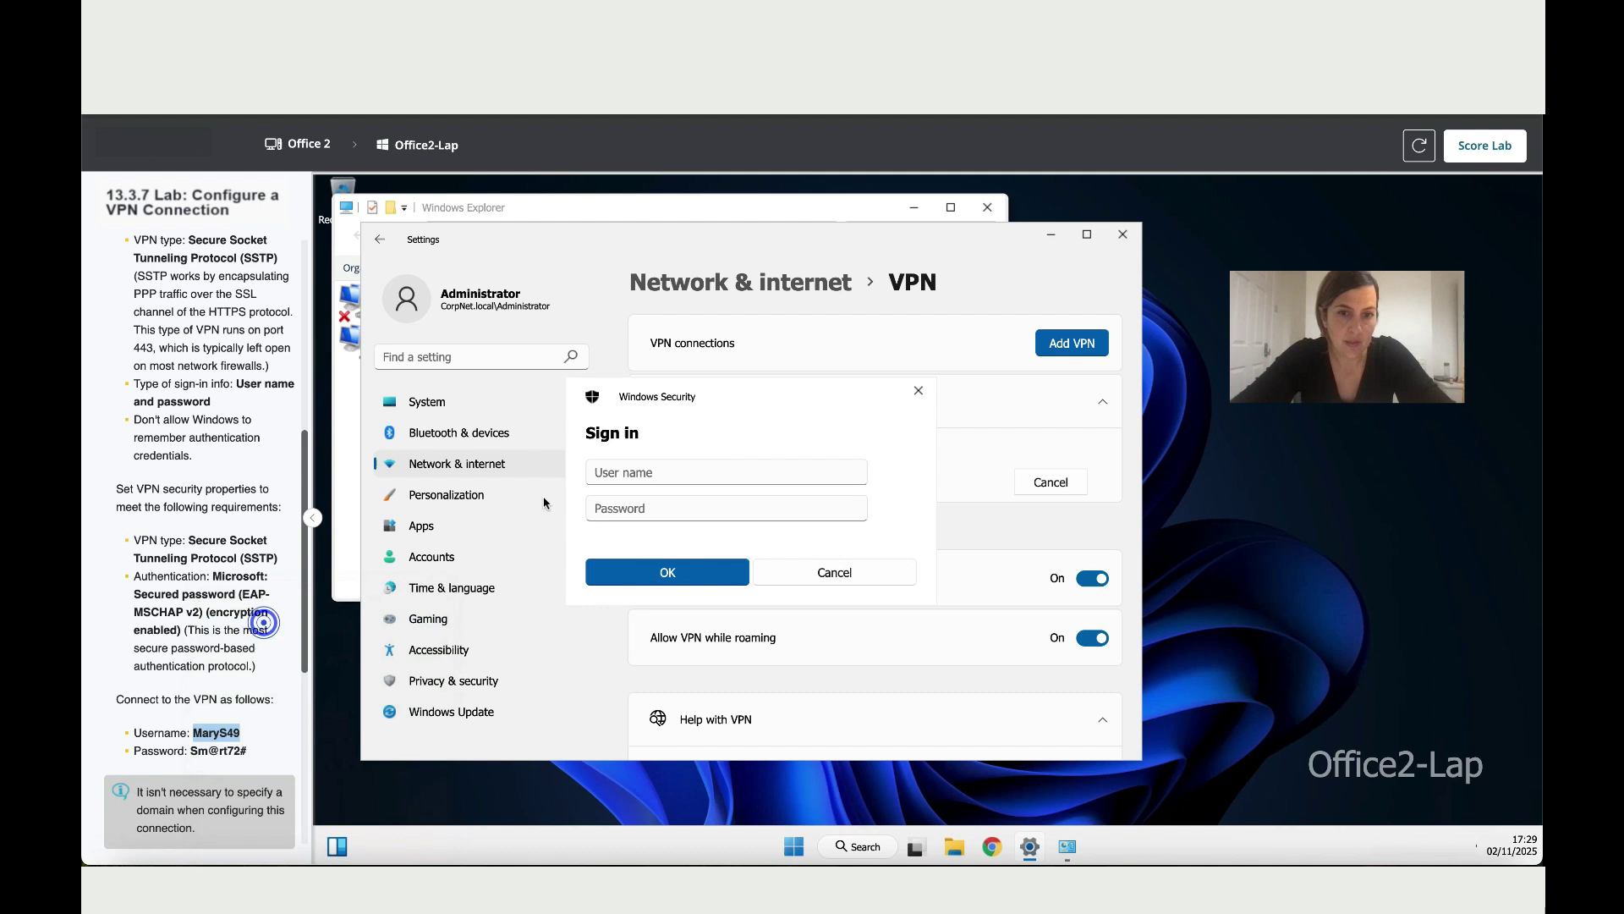
pyautogui.click(604, 470)
pyautogui.hotkey('ctrl', 'v')
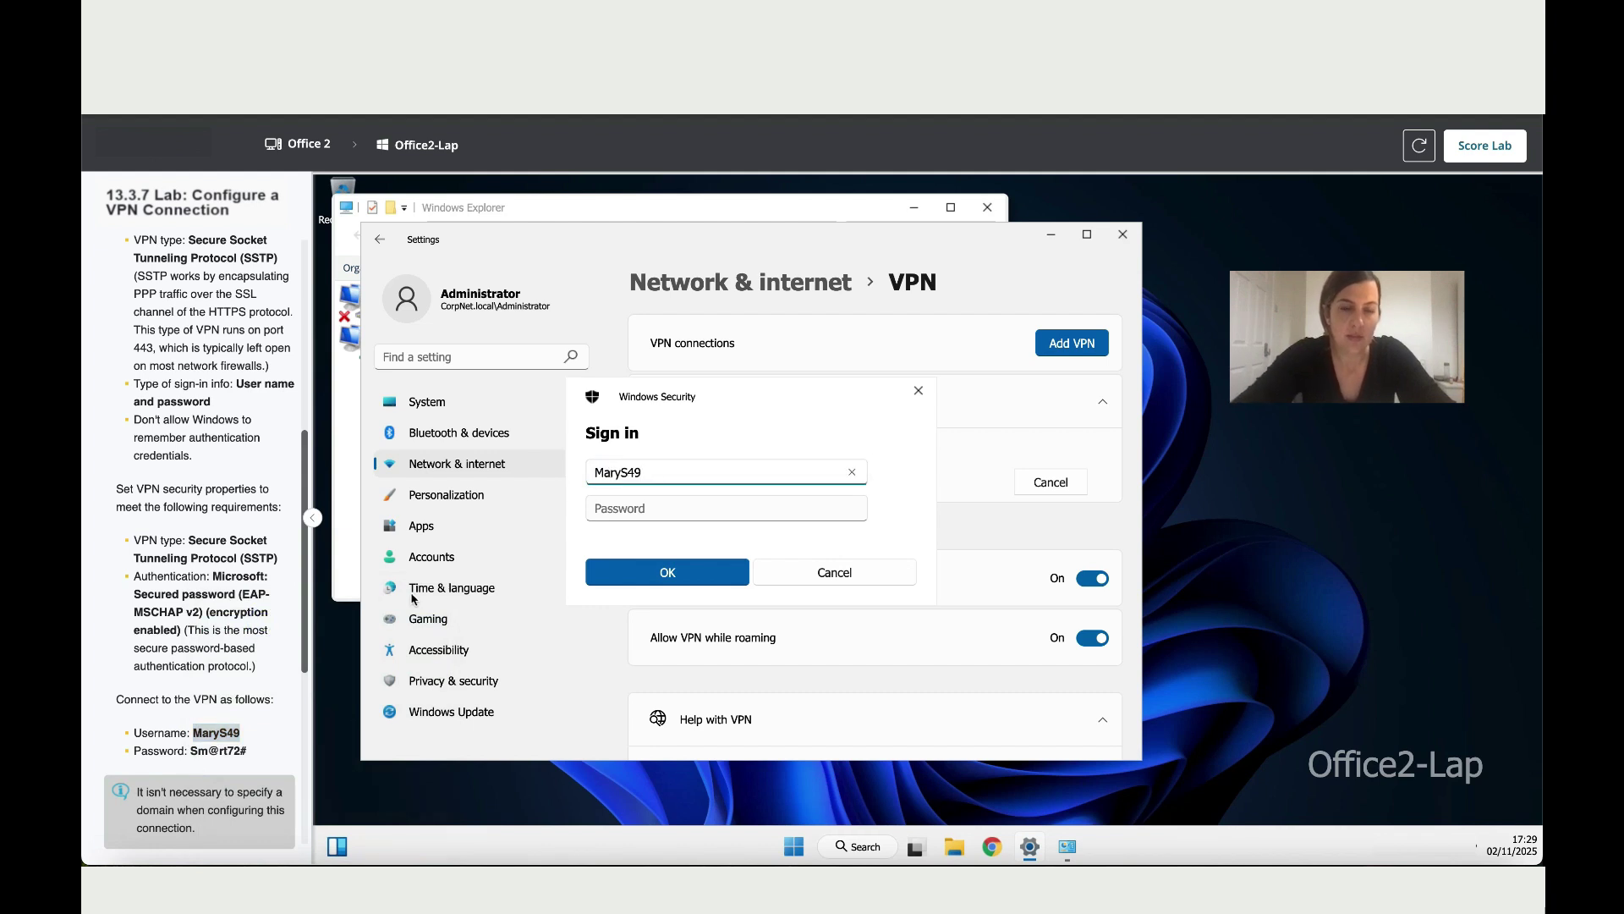
# Fill in the password to connect SalesVPN, then score the lab.
pyautogui.moveTo(244, 751); pyautogui.dragTo(195, 750)
pyautogui.hotkey('ctrl', 'c')
pyautogui.rightClick(196, 749)
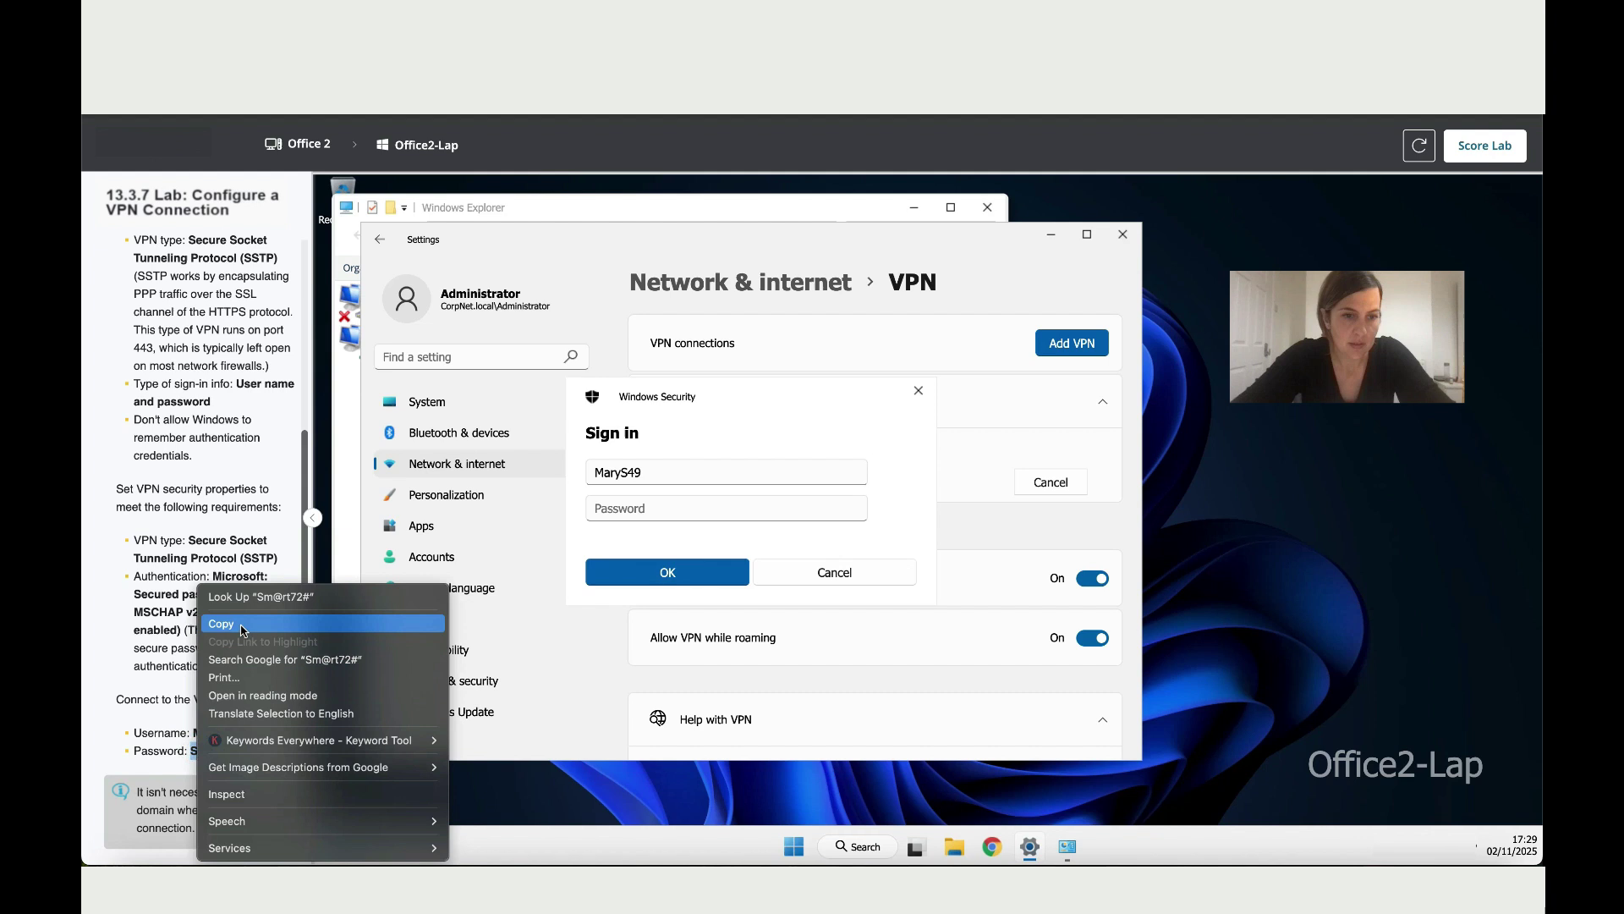
pyautogui.click(240, 624)
pyautogui.click(630, 511)
pyautogui.hotkey('ctrl', 'v')
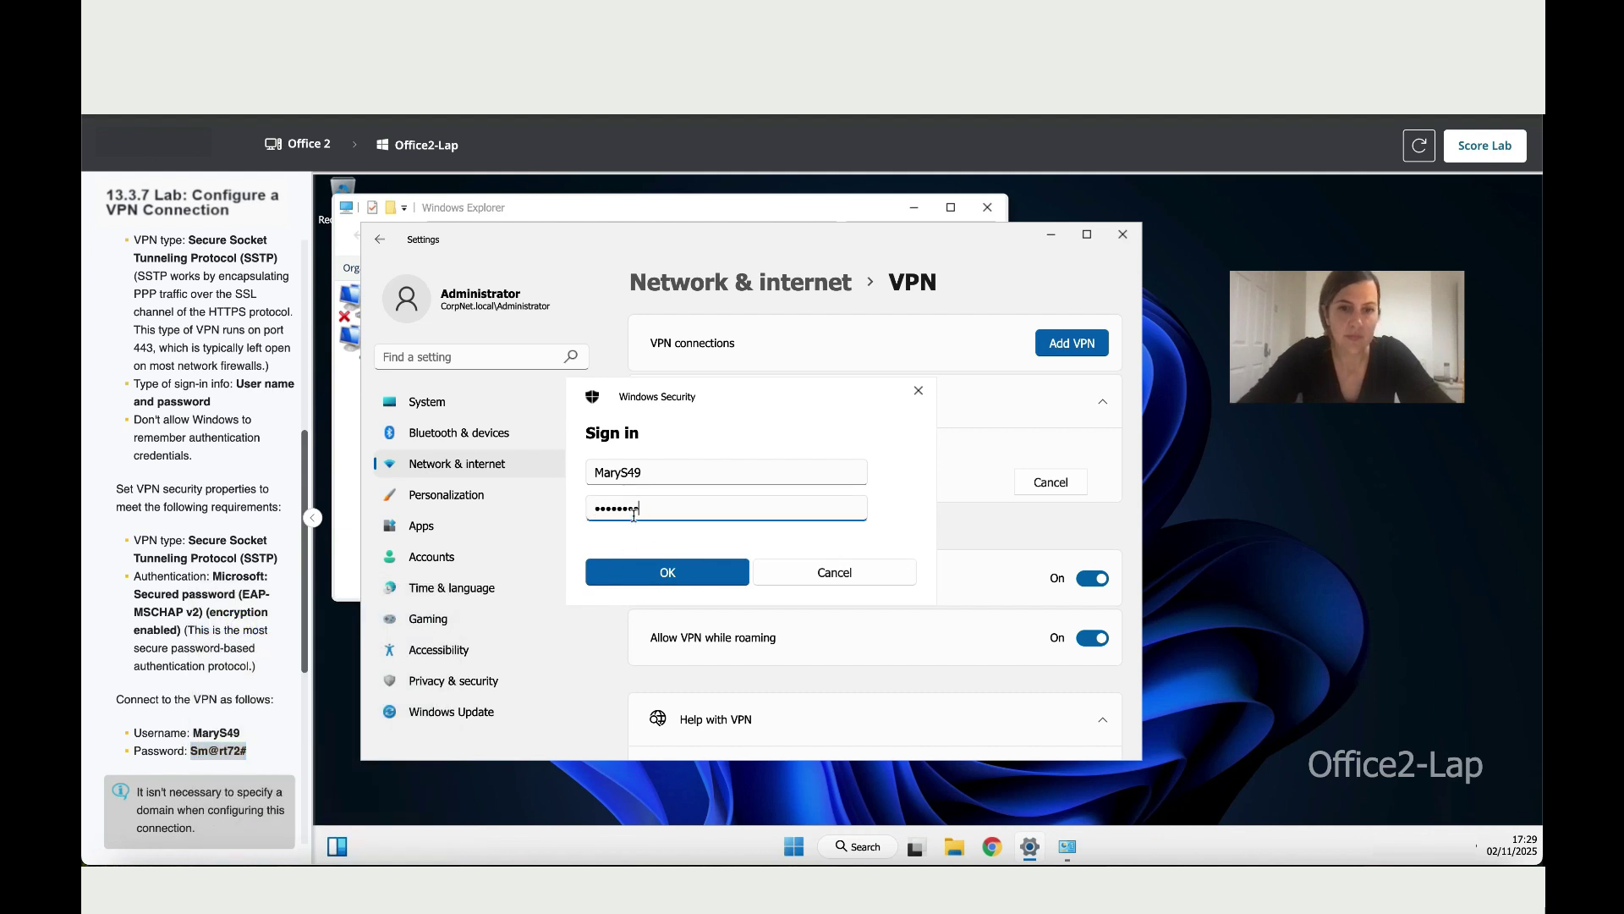
pyautogui.click(663, 579)
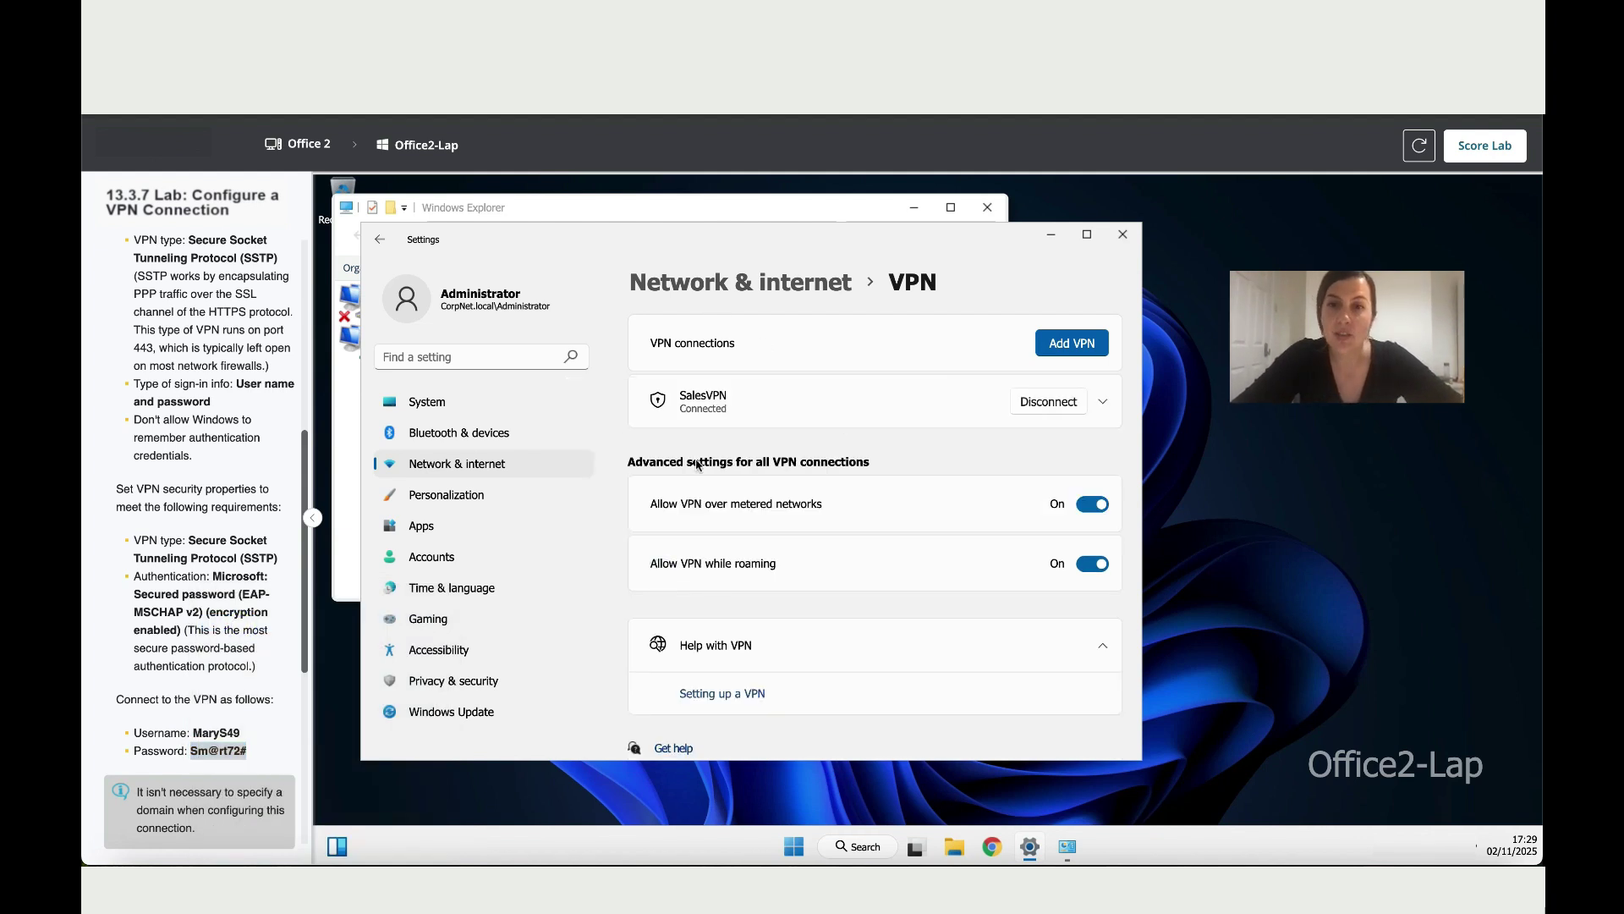
pyautogui.click(1480, 149)
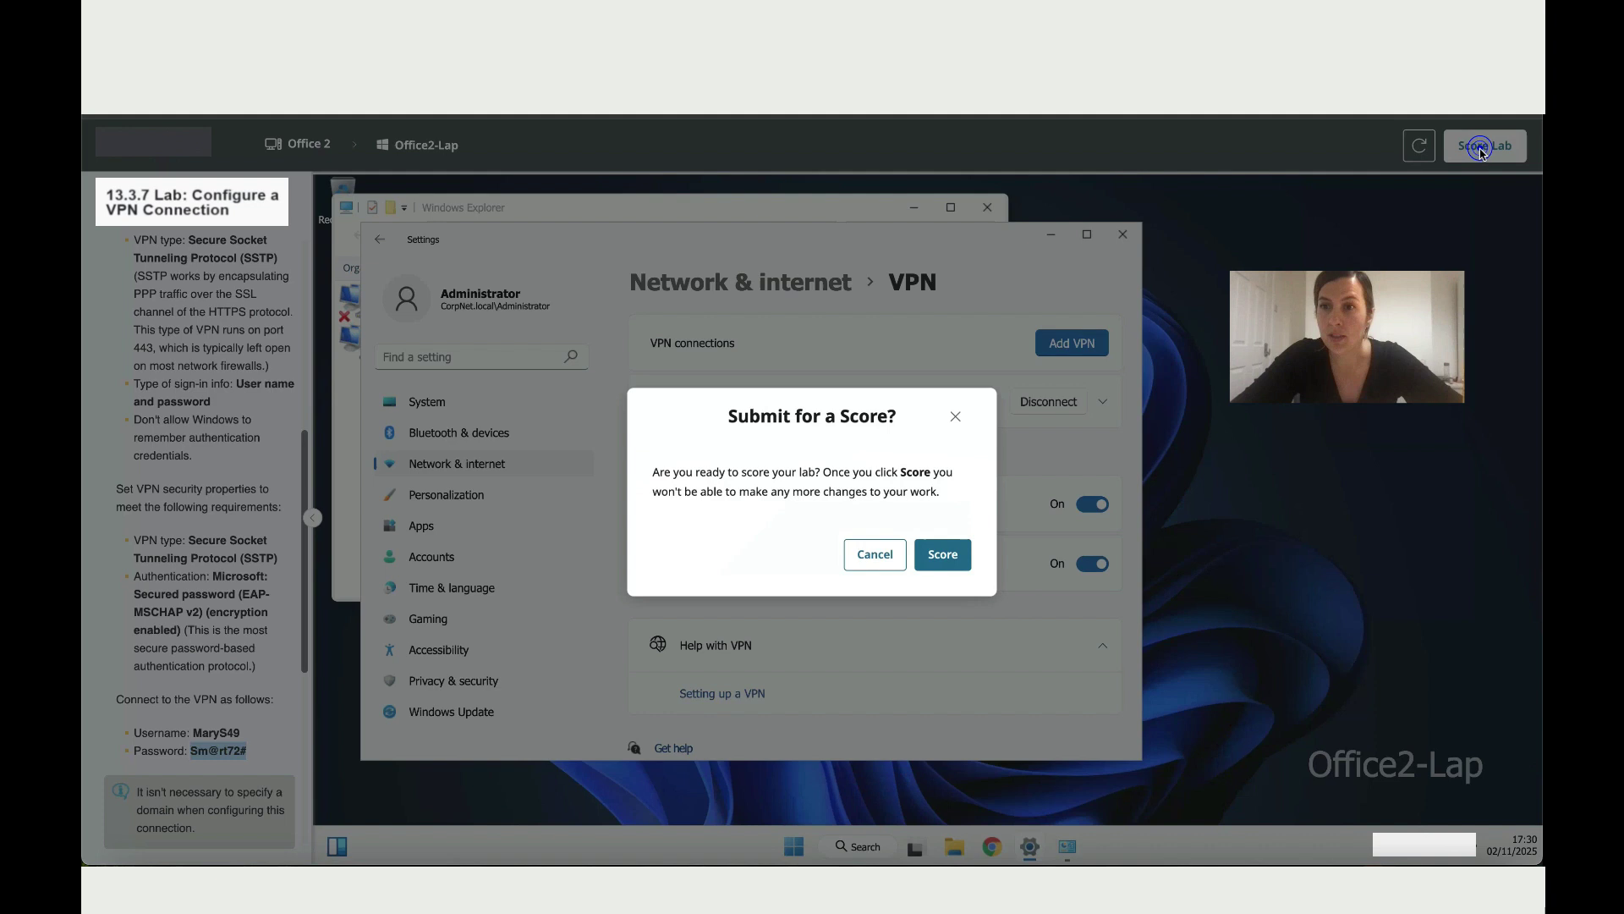
pyautogui.click(965, 554)
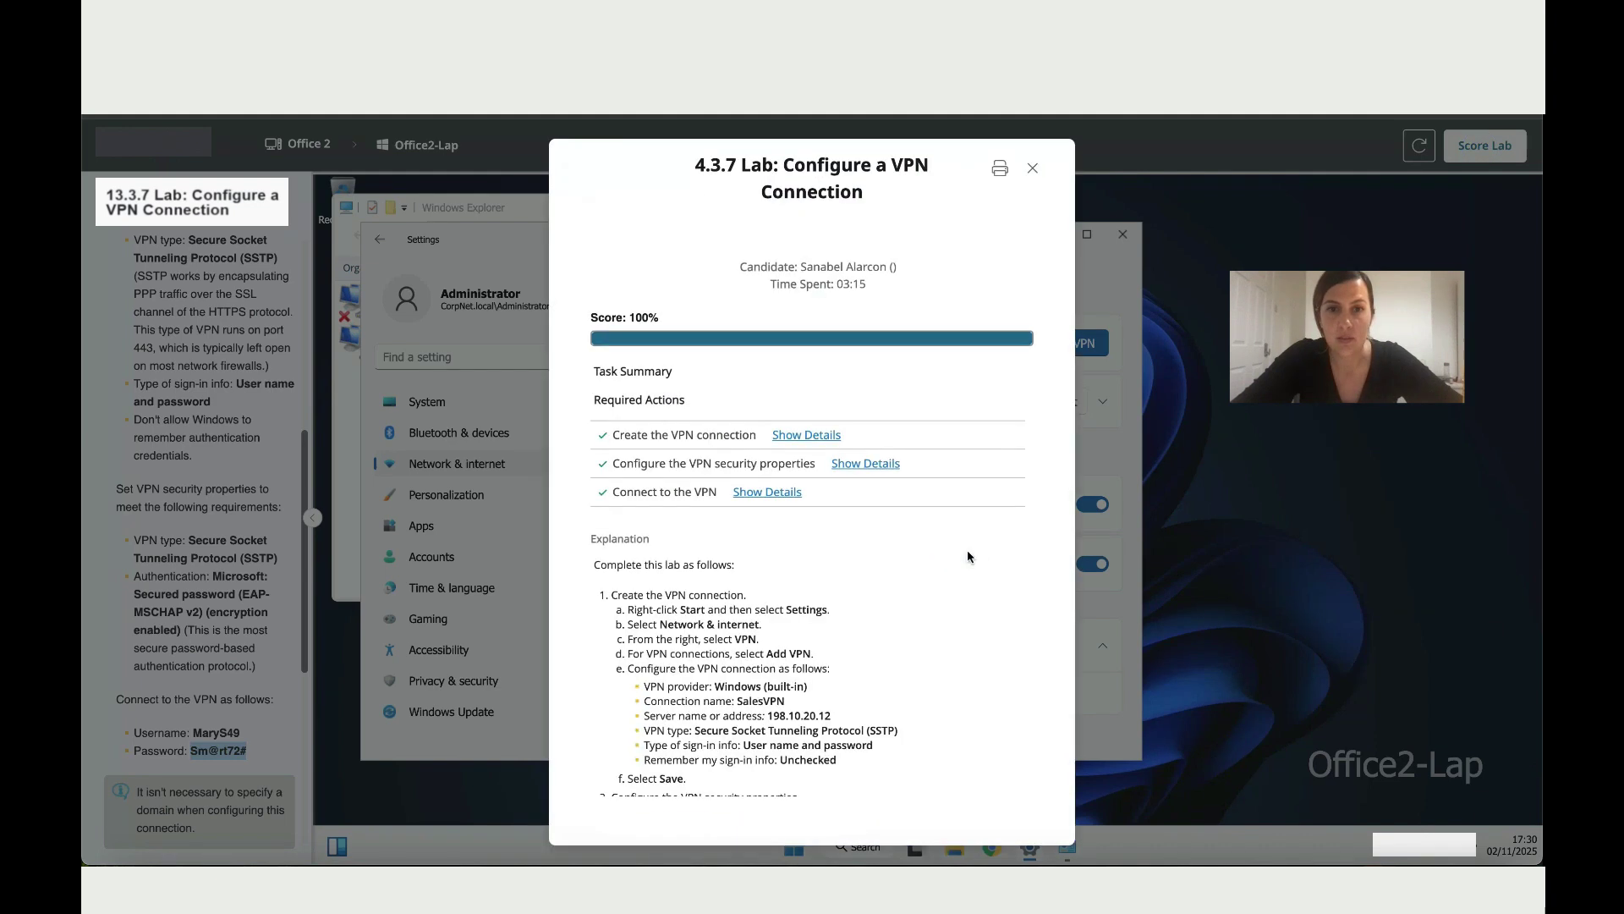